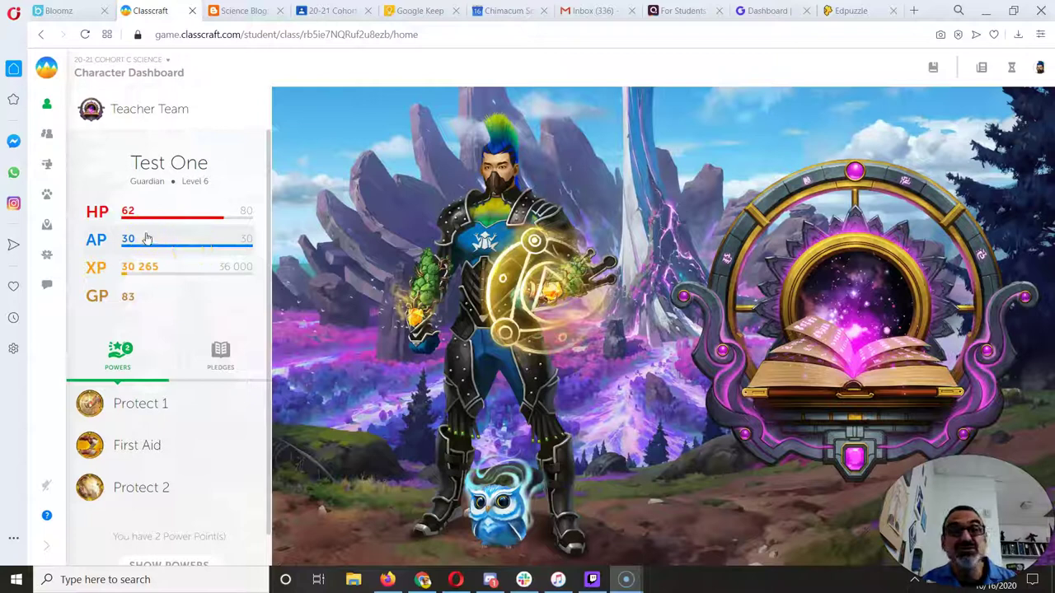
- Open the Environmental Stewardship quest map from the Quests page
{"action": "left_click", "coordinate": [46, 228]}
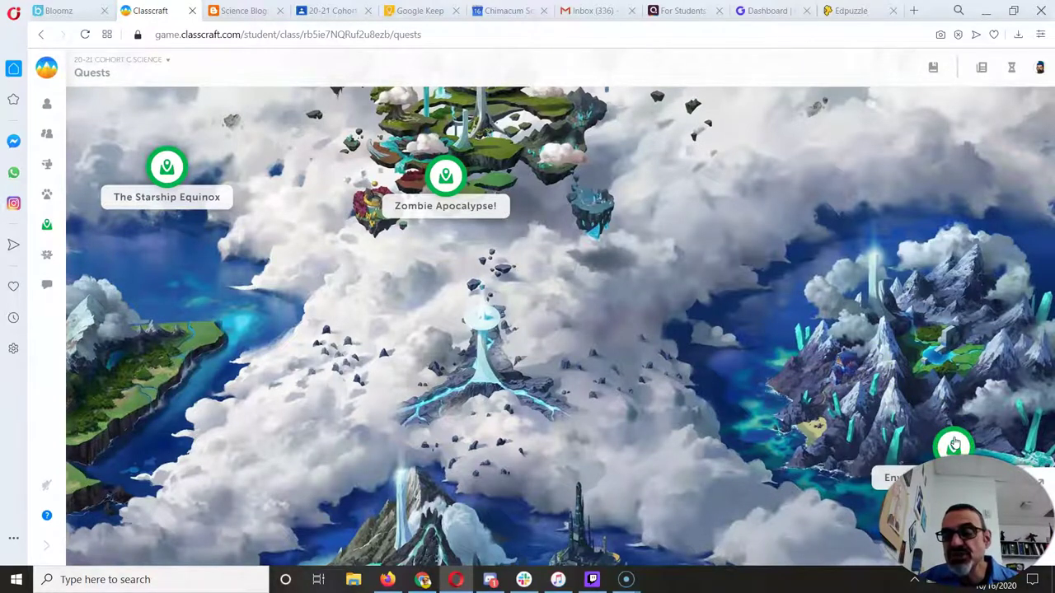
{"action": "left_click", "coordinate": [954, 443]}
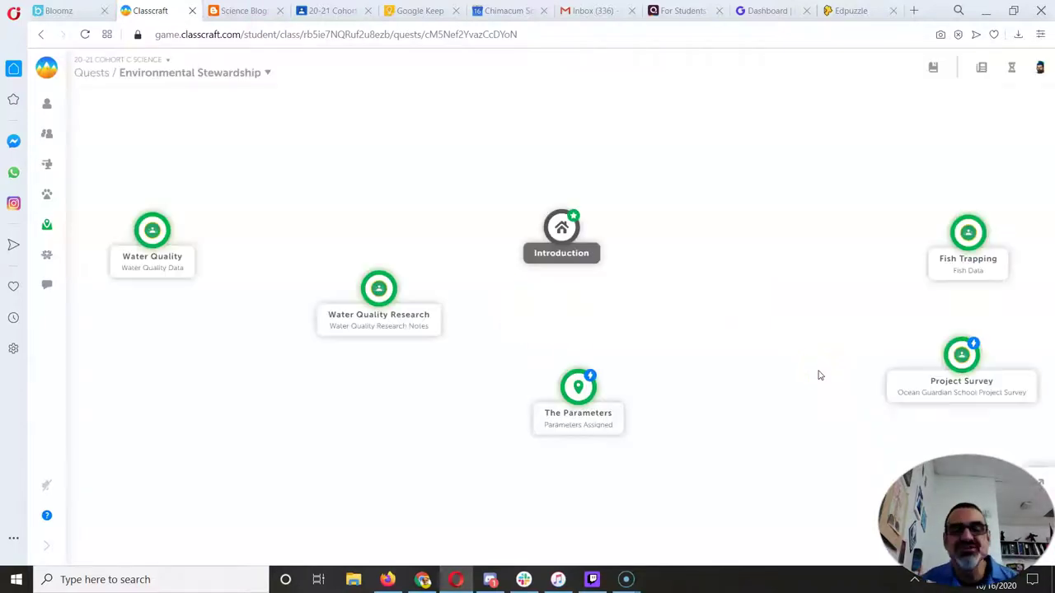
{"action": "left_click", "coordinate": [564, 248]}
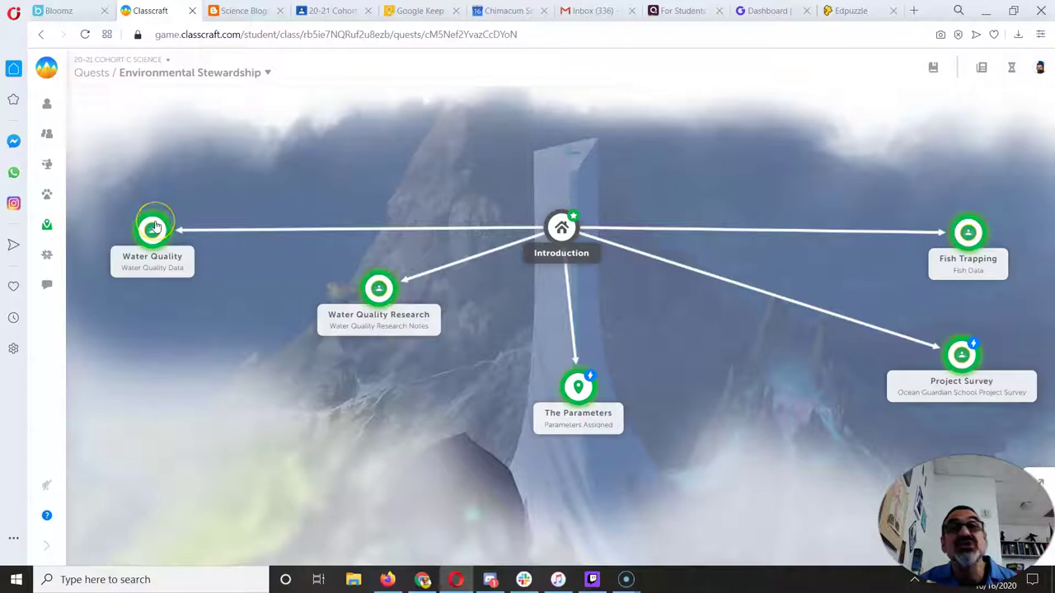
- Go past the Water Quality Research story and open its assignment's attached research notes doc
{"action": "left_click", "coordinate": [371, 289]}
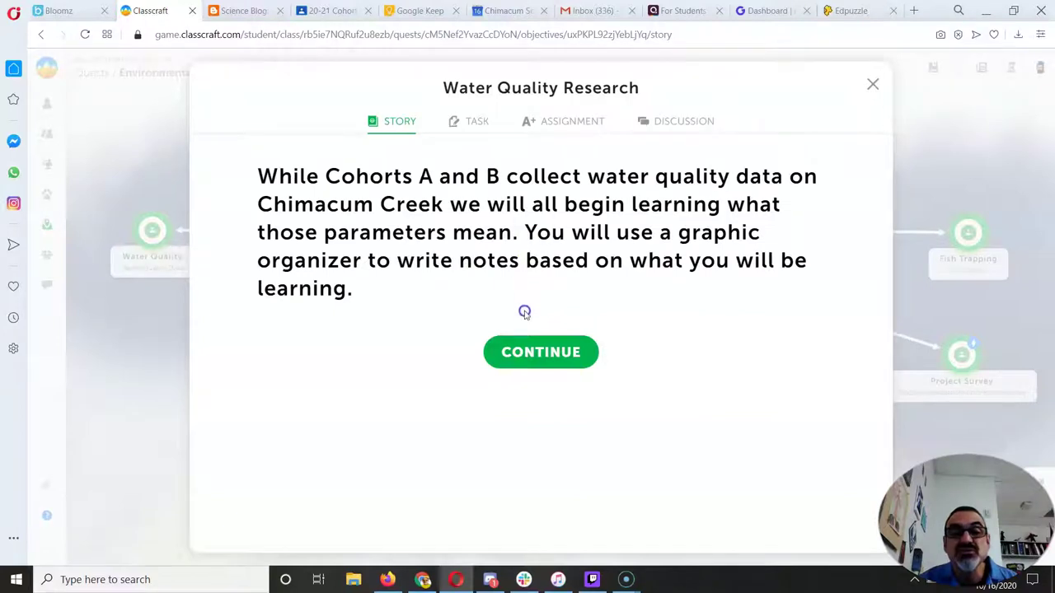
{"action": "left_click", "coordinate": [519, 352]}
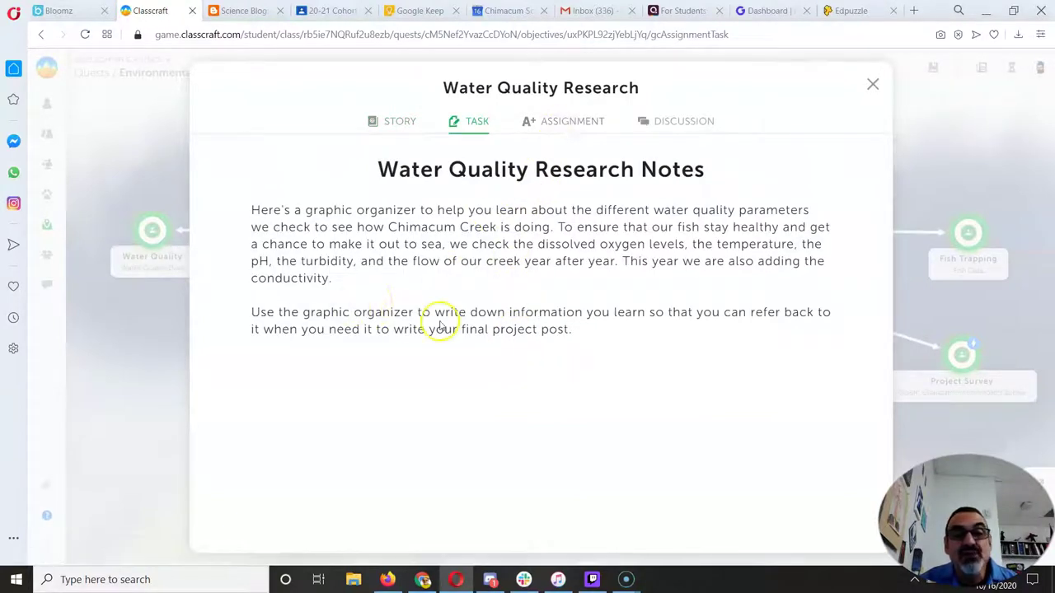
{"action": "left_click", "coordinate": [564, 126]}
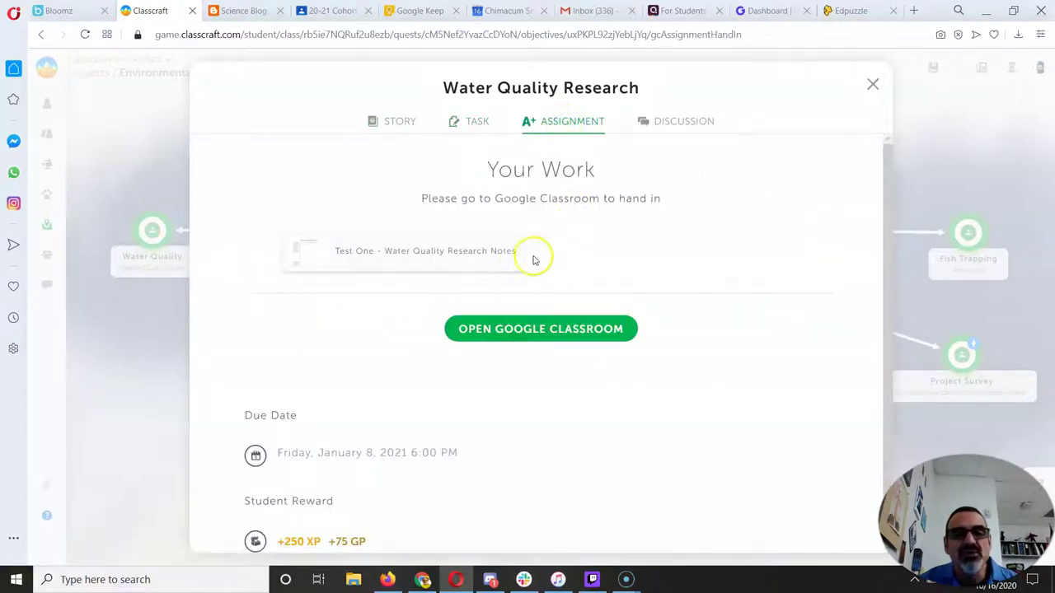
{"action": "left_click", "coordinate": [448, 257]}
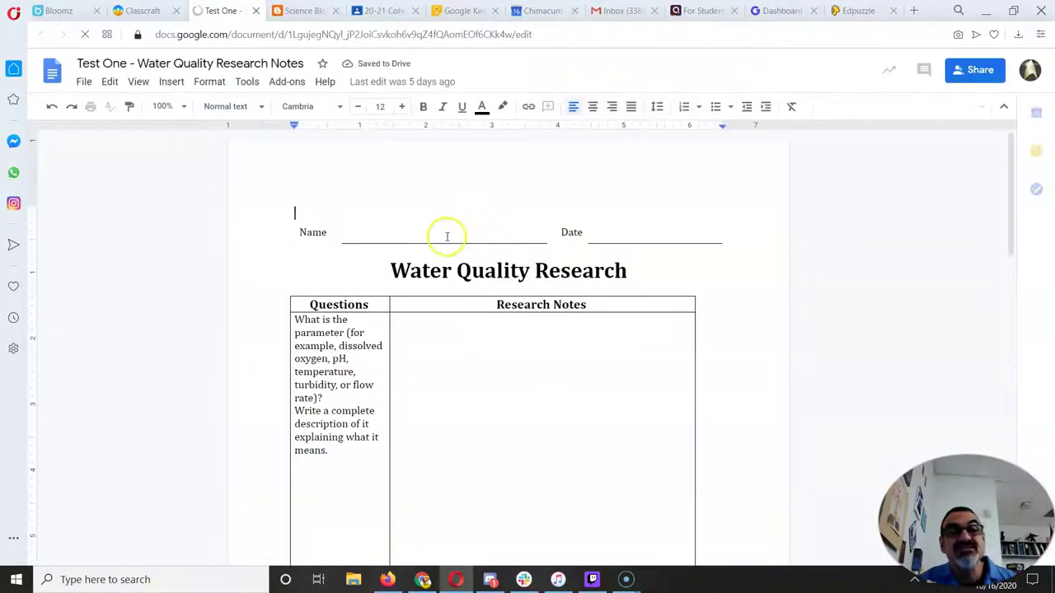
- Enter the student's name and the date 10-16-20 at the top of the research notes
{"action": "left_click", "coordinate": [446, 233]}
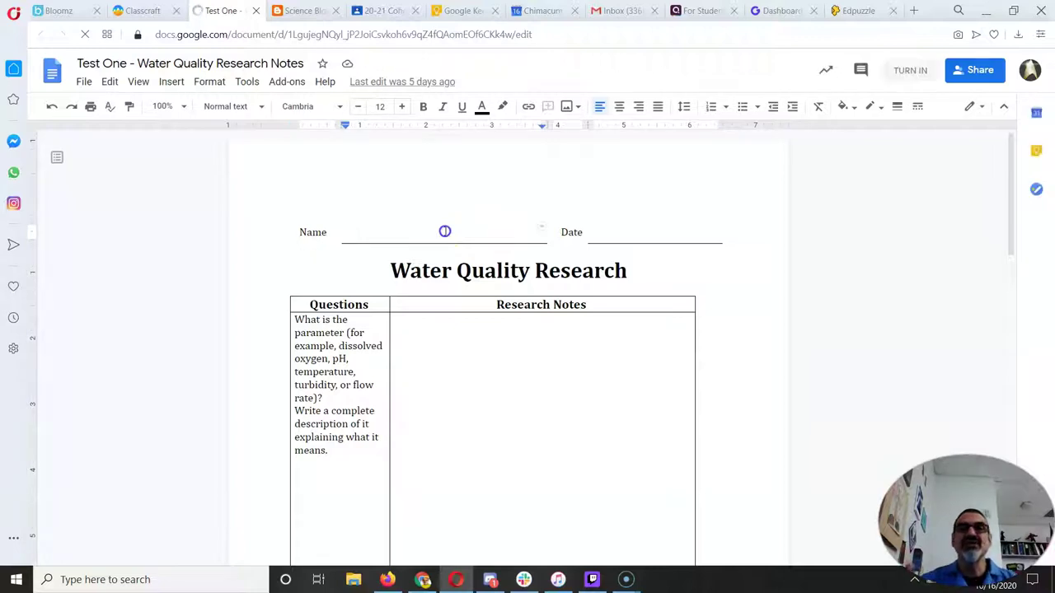
{"action": "type", "text": "Te"}
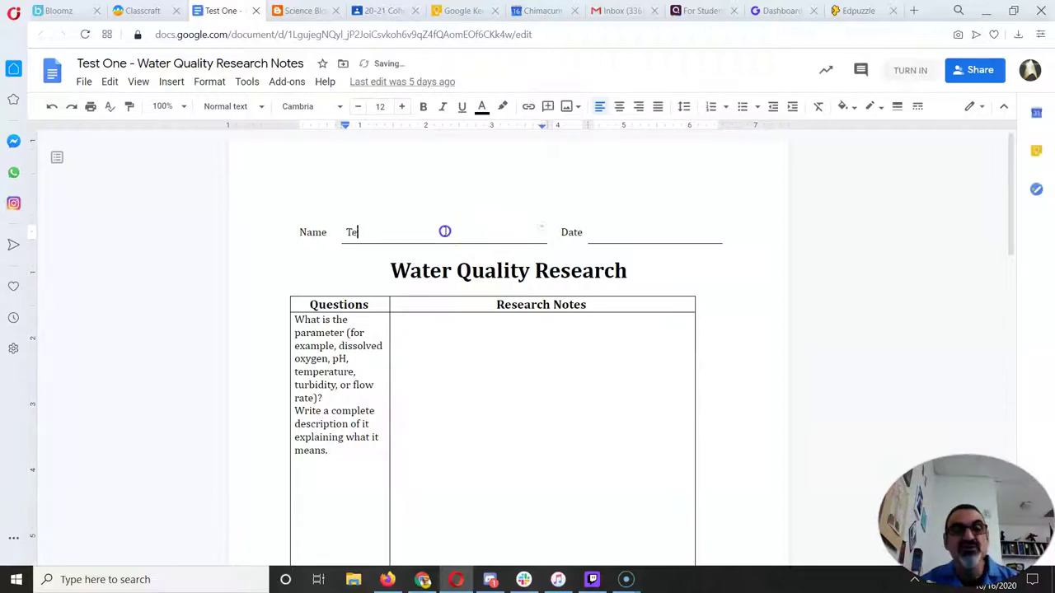
{"action": "type", "text": "st One"}
{"action": "key", "text": "Tab"}
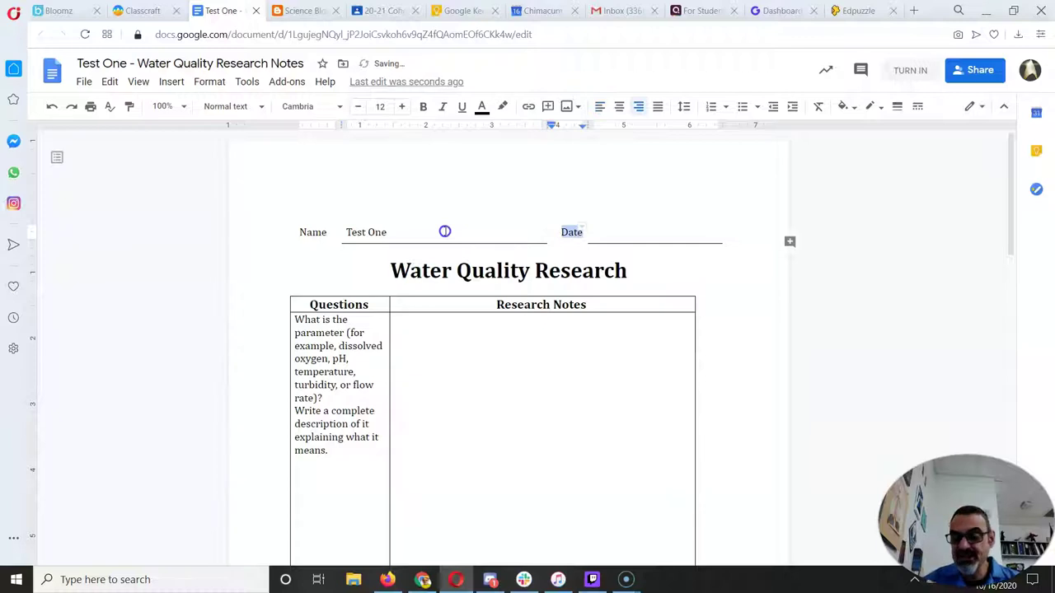
{"action": "key", "text": "Tab"}
{"action": "type", "text": "1"}
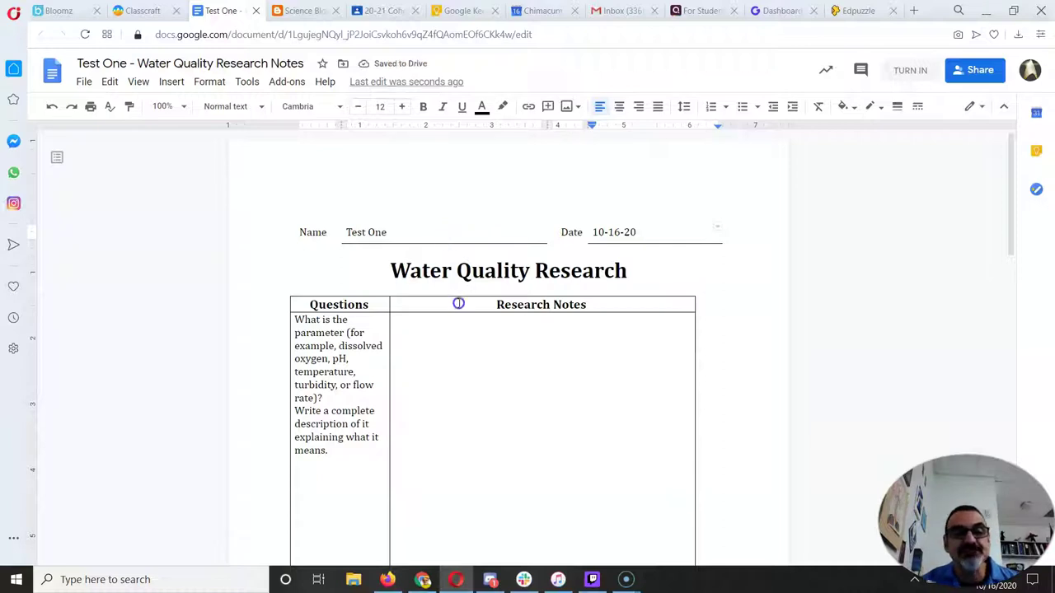
{"action": "left_click", "coordinate": [440, 326]}
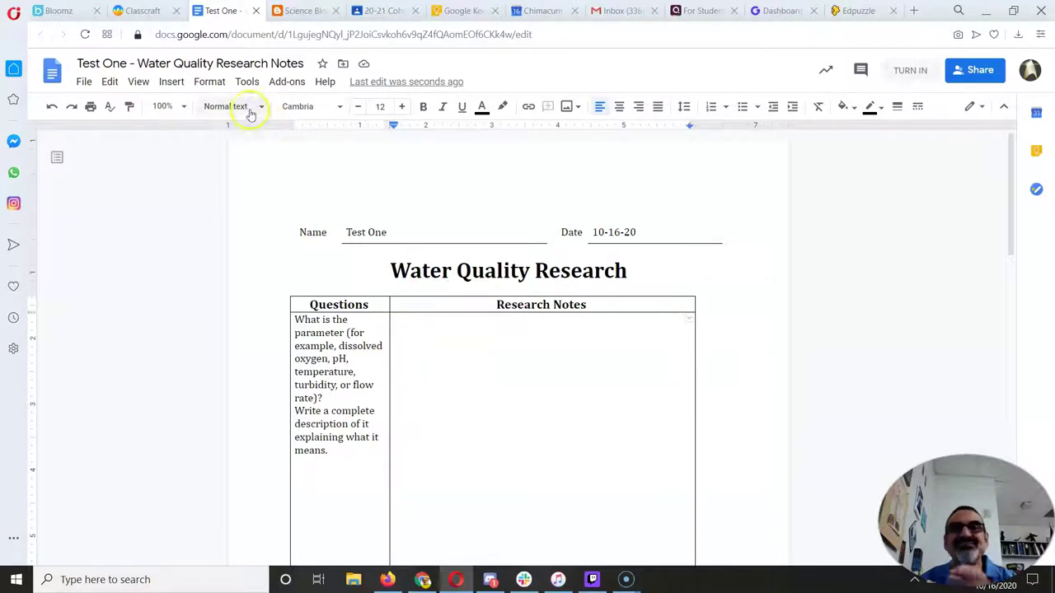
- Close the Water Quality Research assignment and open The Parameters' 2020-21 Water Quality Parameters doc
{"action": "left_click", "coordinate": [136, 10]}
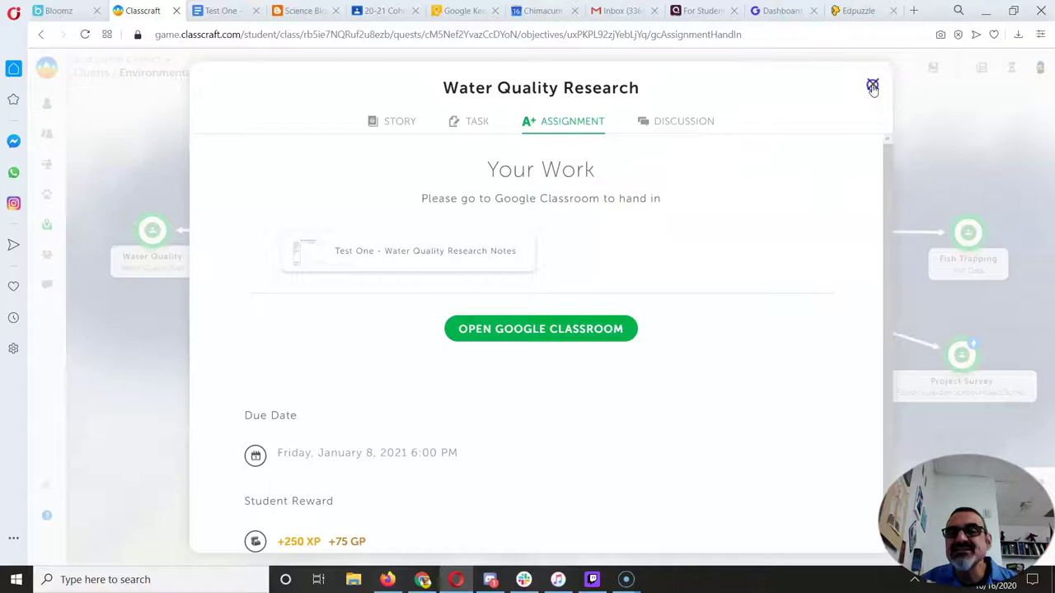
{"action": "left_click", "coordinate": [873, 84]}
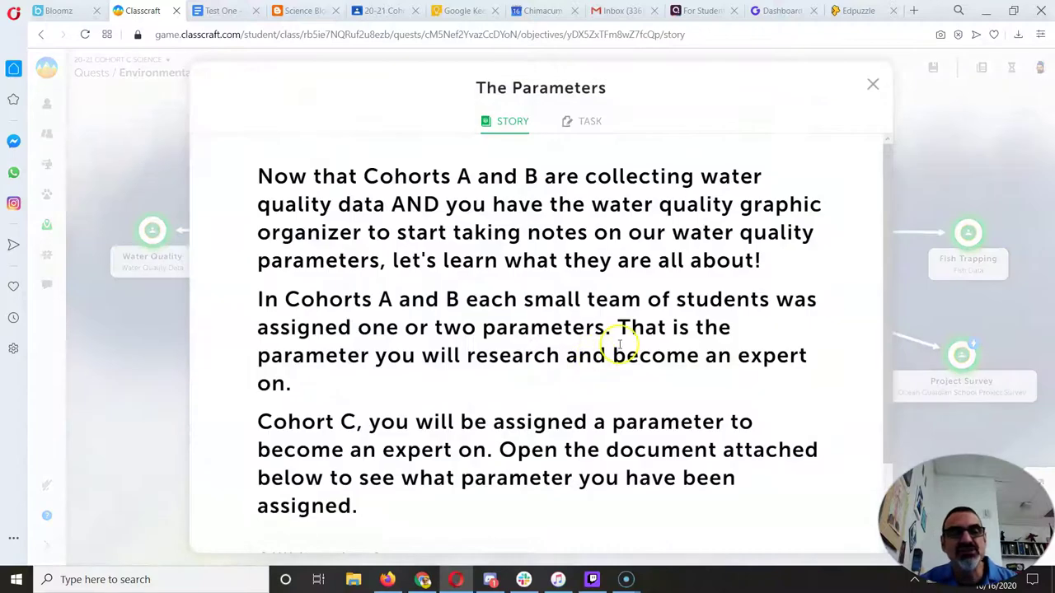
{"action": "scroll", "coordinate": [600, 309], "scroll_direction": "down", "scroll_amount": 2}
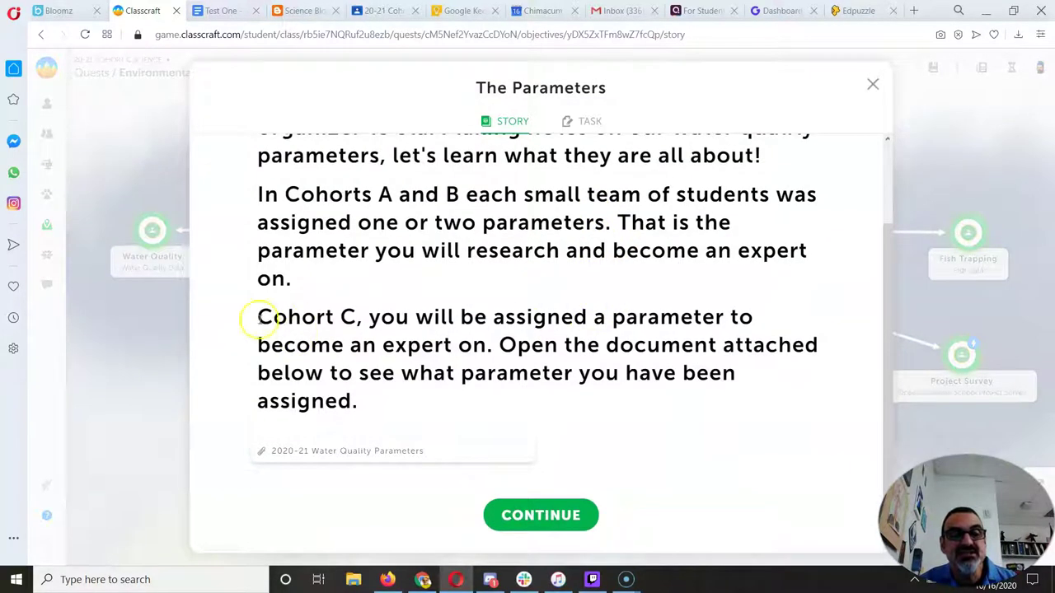
{"action": "left_click", "coordinate": [352, 451]}
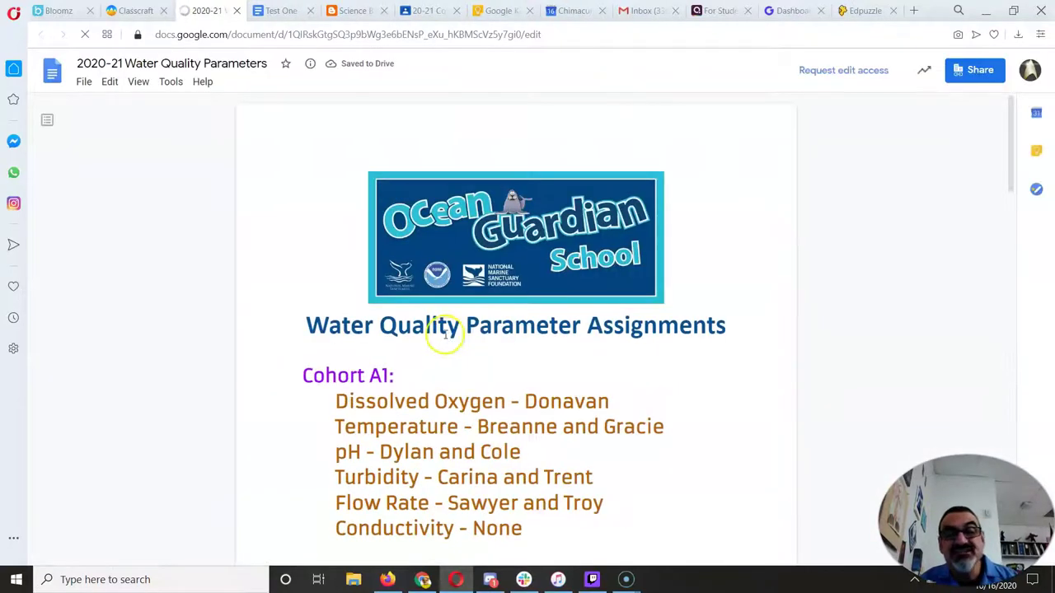
- Scroll to Cohort C's parameter assignments and highlight its Dissolved Oxygen entry
{"action": "scroll", "coordinate": [478, 337], "scroll_direction": "down", "scroll_amount": 6}
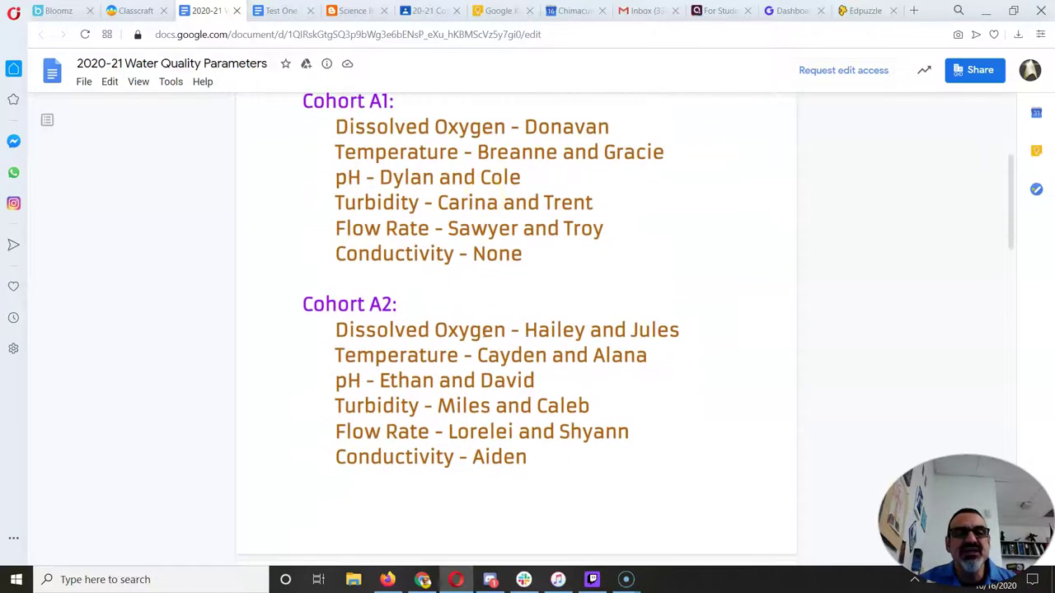
{"action": "scroll", "coordinate": [485, 332], "scroll_direction": "down", "scroll_amount": 7}
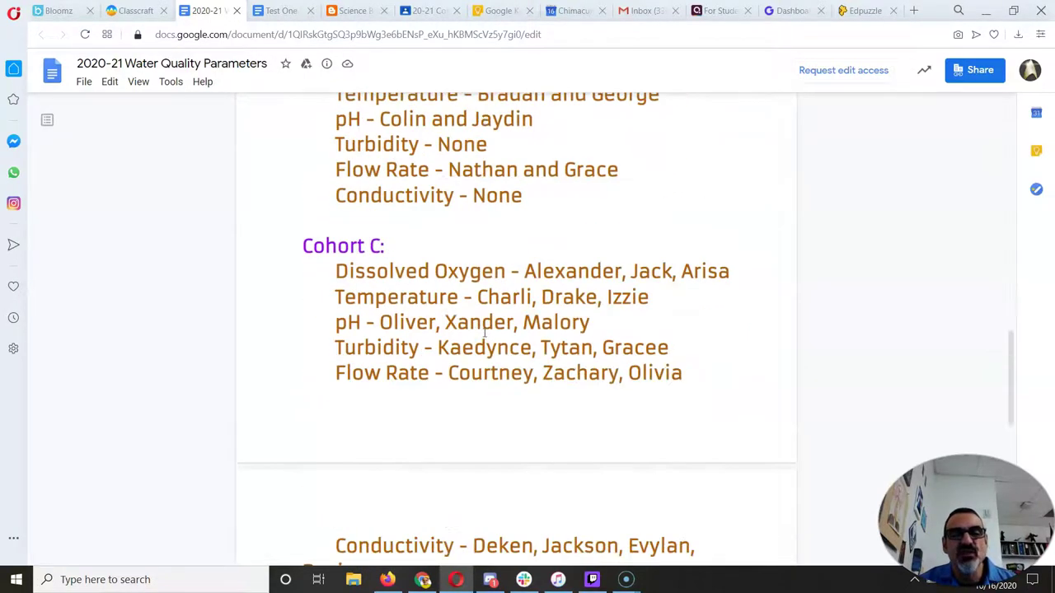
{"action": "scroll", "coordinate": [483, 330], "scroll_direction": "down", "scroll_amount": 3}
{"action": "scroll", "coordinate": [483, 358], "scroll_direction": "up", "scroll_amount": 2}
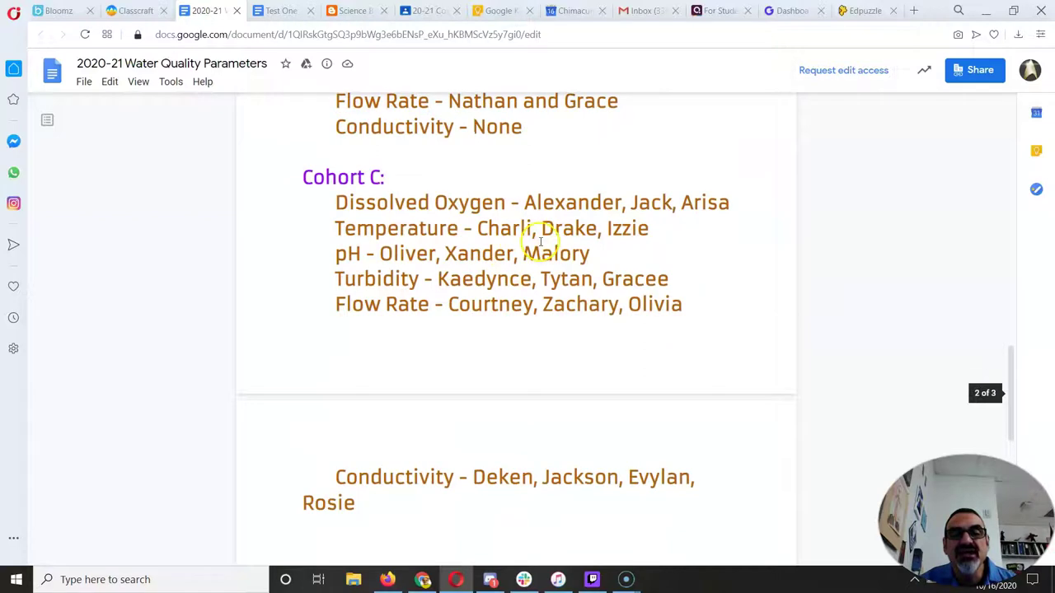
{"action": "left_click_drag", "start_coordinate": [337, 205], "coordinate": [505, 199]}
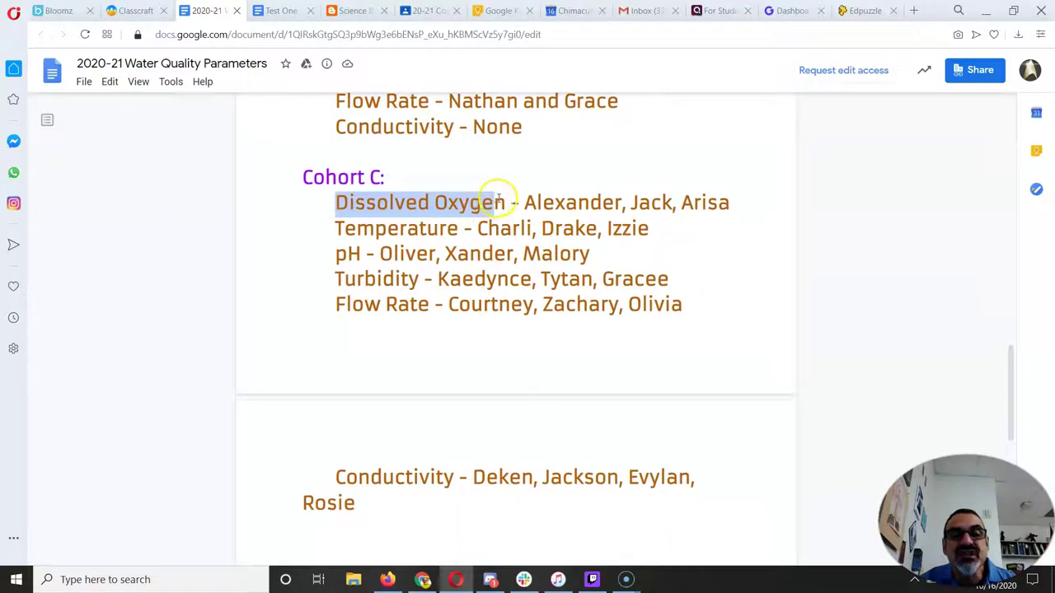
{"action": "left_click", "coordinate": [354, 232]}
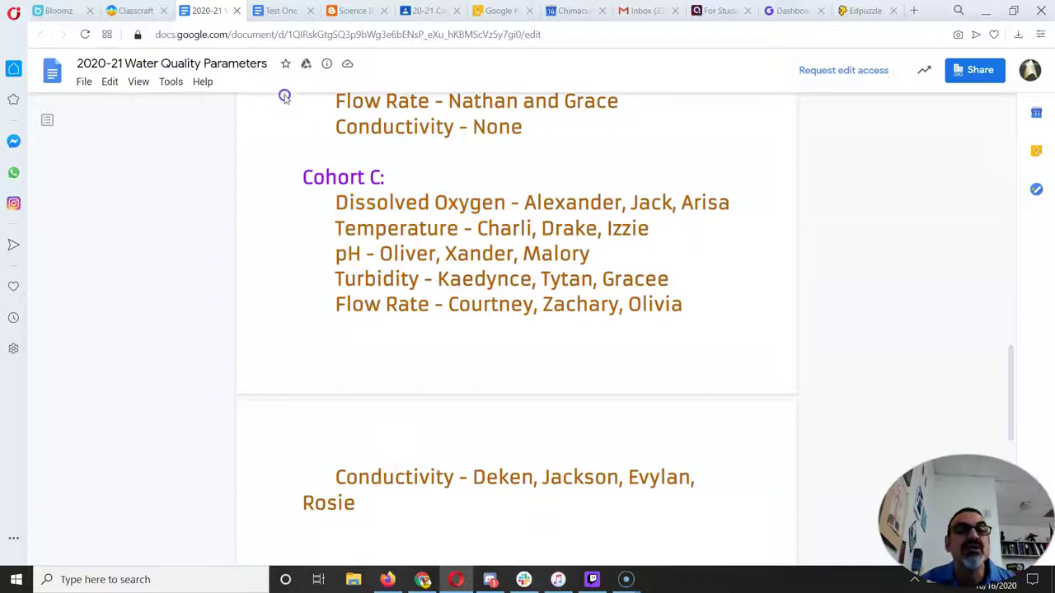
- Enter Conductivity in the first Research Notes cell and scroll down the question rows
{"action": "left_click", "coordinate": [269, 11]}
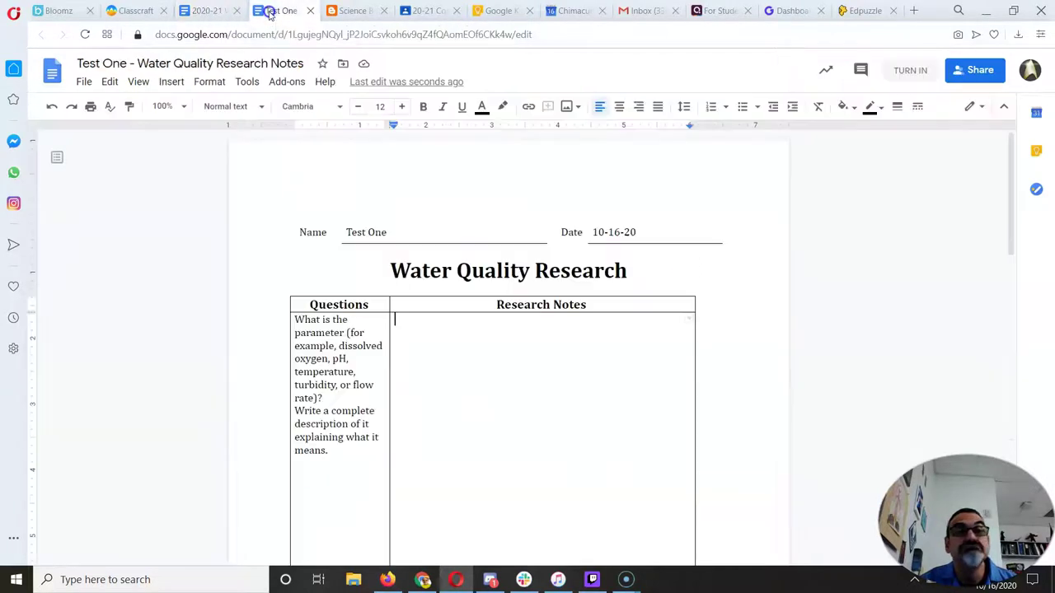
{"action": "type", "text": "Conductivity"}
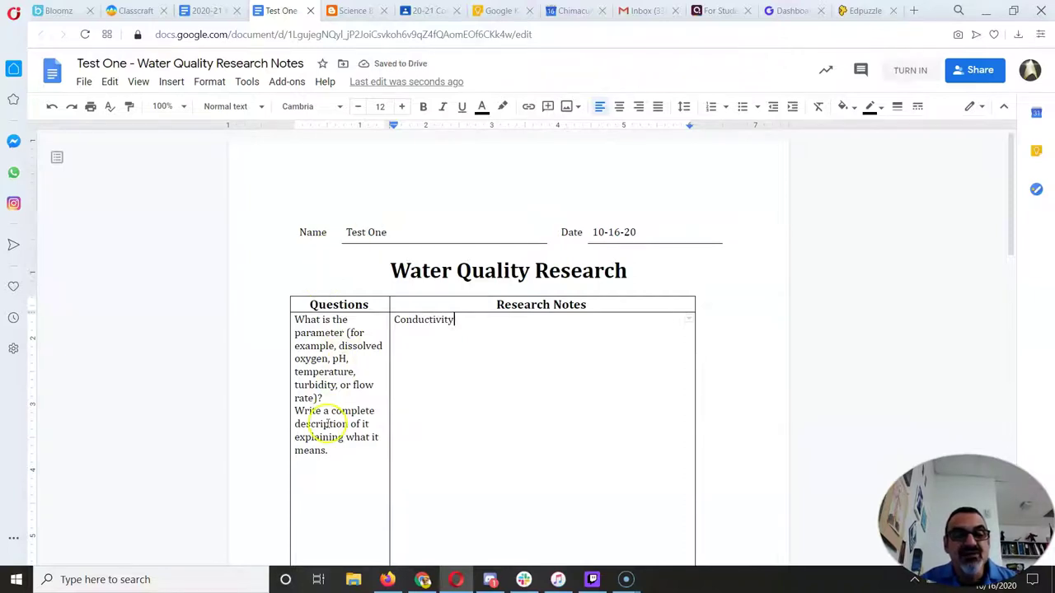
{"action": "scroll", "coordinate": [335, 423], "scroll_direction": "down", "scroll_amount": 5}
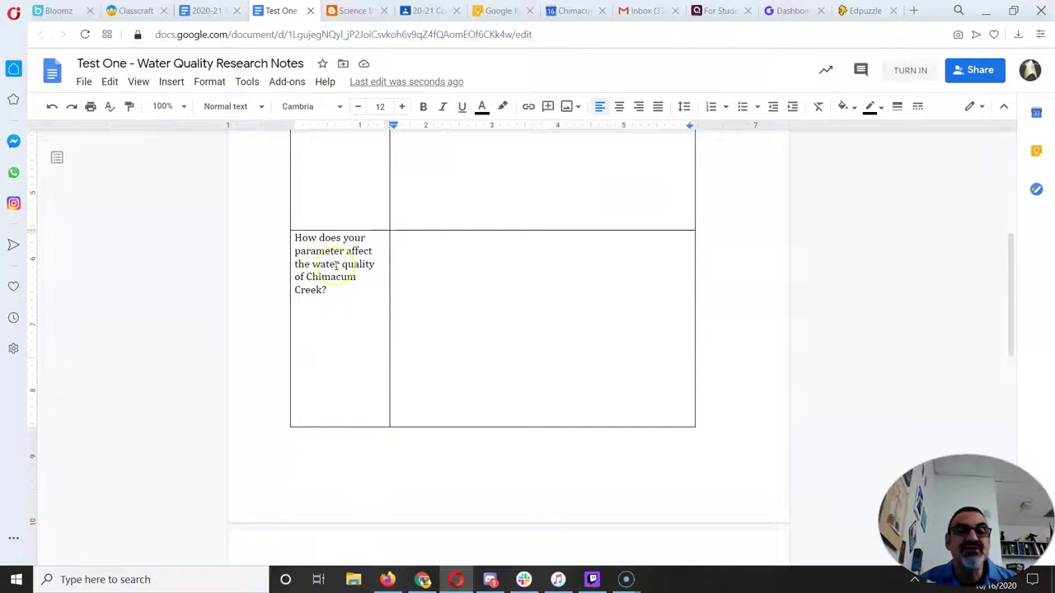
{"action": "scroll", "coordinate": [336, 264], "scroll_direction": "down", "scroll_amount": 5}
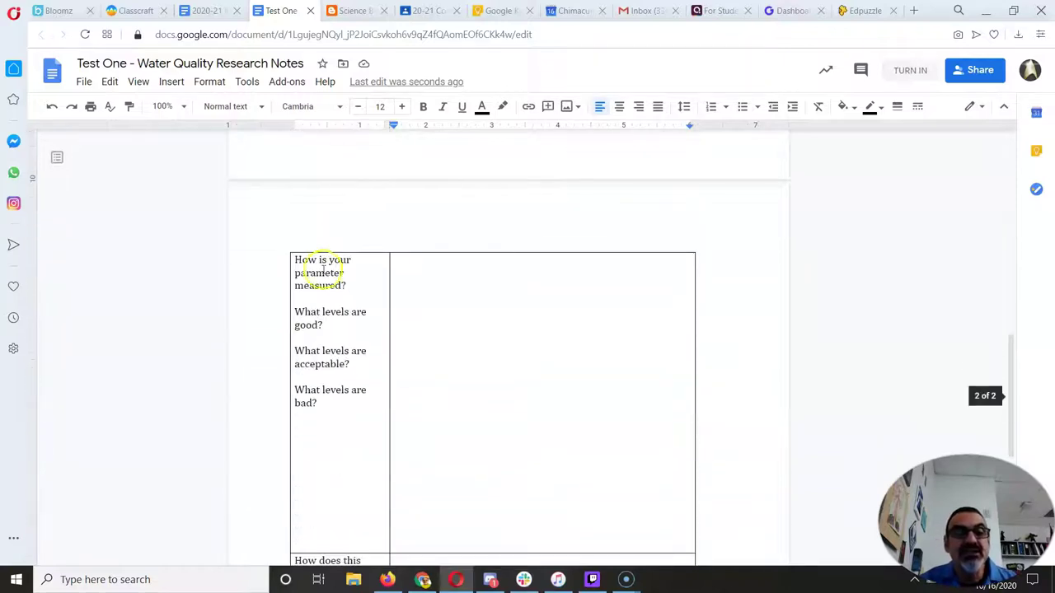
{"action": "scroll", "coordinate": [333, 331], "scroll_direction": "down", "scroll_amount": 1}
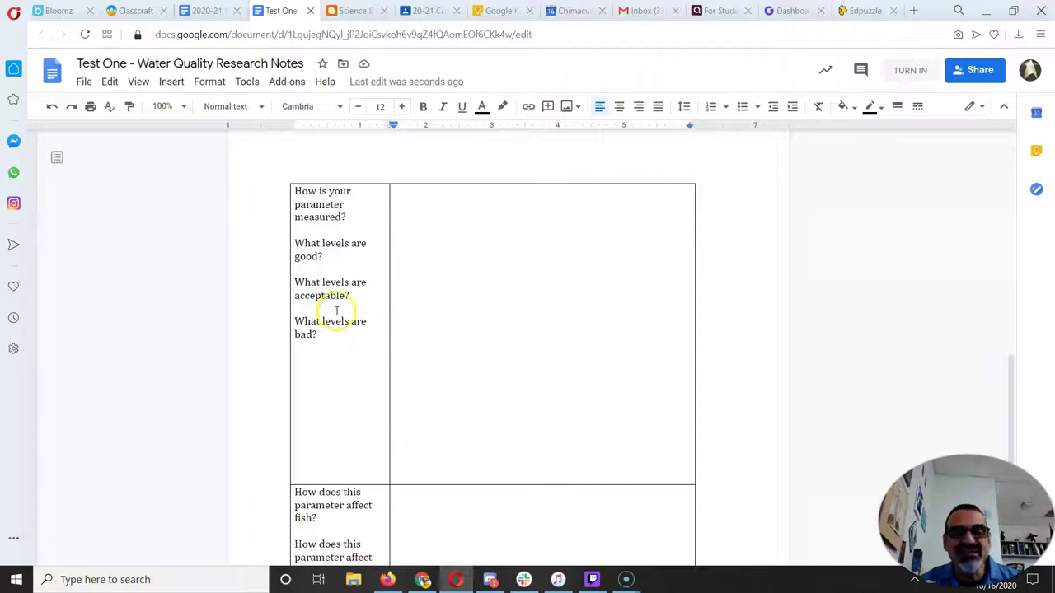
- Point out the questions on effects on fish and on humans, then scroll back up
{"action": "scroll", "coordinate": [338, 309], "scroll_direction": "down", "scroll_amount": 3}
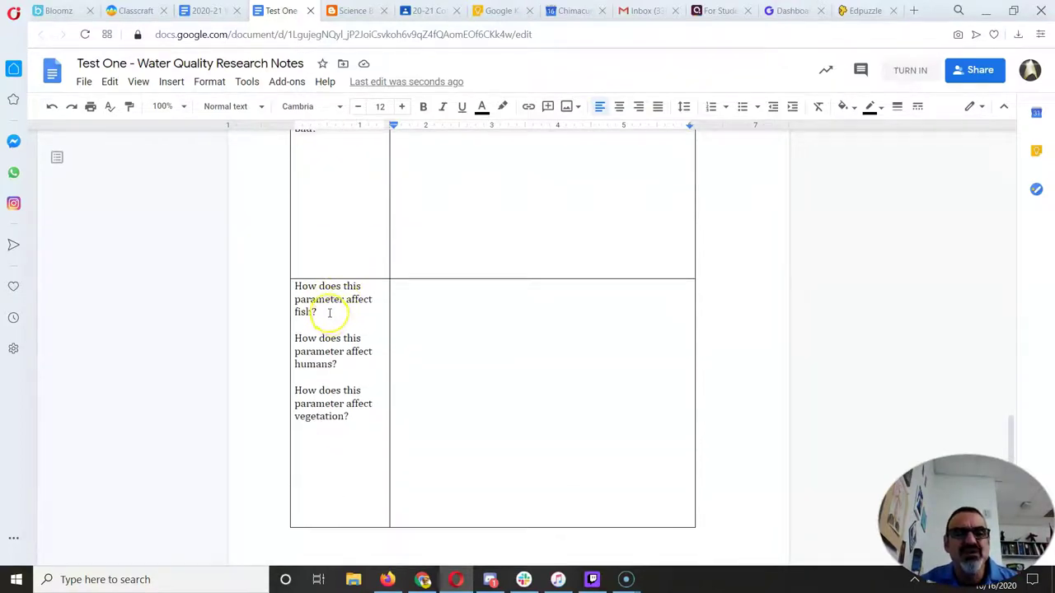
{"action": "left_click", "coordinate": [329, 313]}
{"action": "left_click", "coordinate": [336, 365]}
{"action": "scroll", "coordinate": [329, 355], "scroll_direction": "down", "scroll_amount": 2}
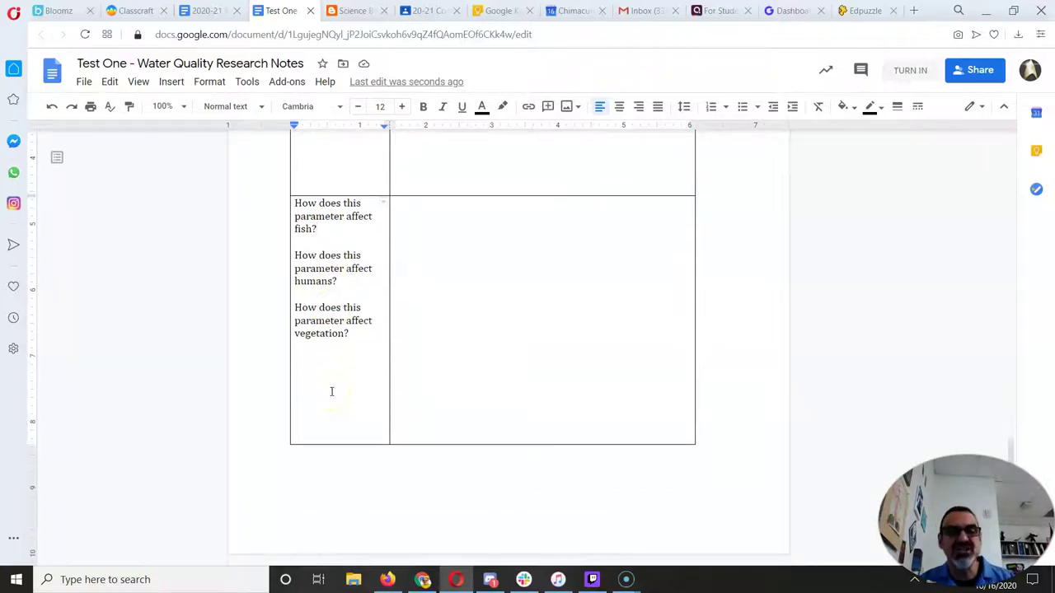
{"action": "scroll", "coordinate": [317, 338], "scroll_direction": "up", "scroll_amount": 15}
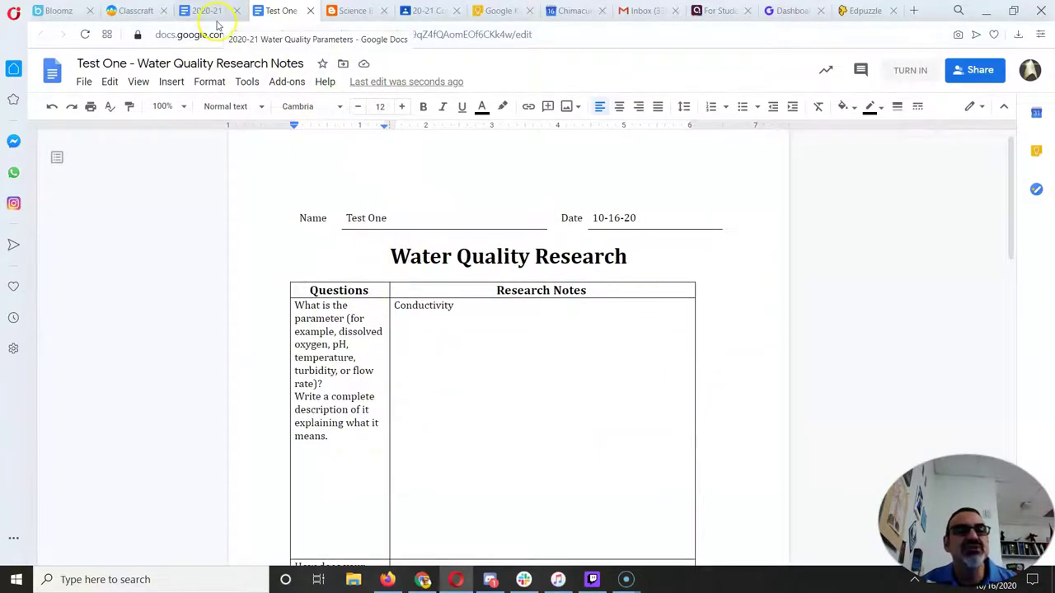
- Mark The Parameters task complete, unlocking the six Edpuzzle parameter steps
{"action": "left_click", "coordinate": [134, 10]}
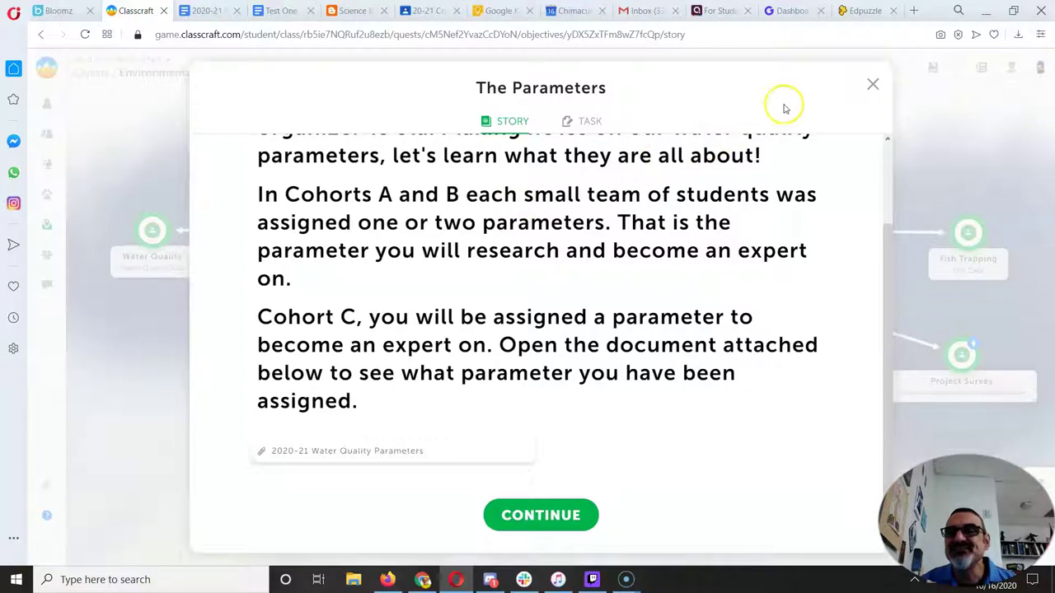
{"action": "left_click", "coordinate": [547, 515]}
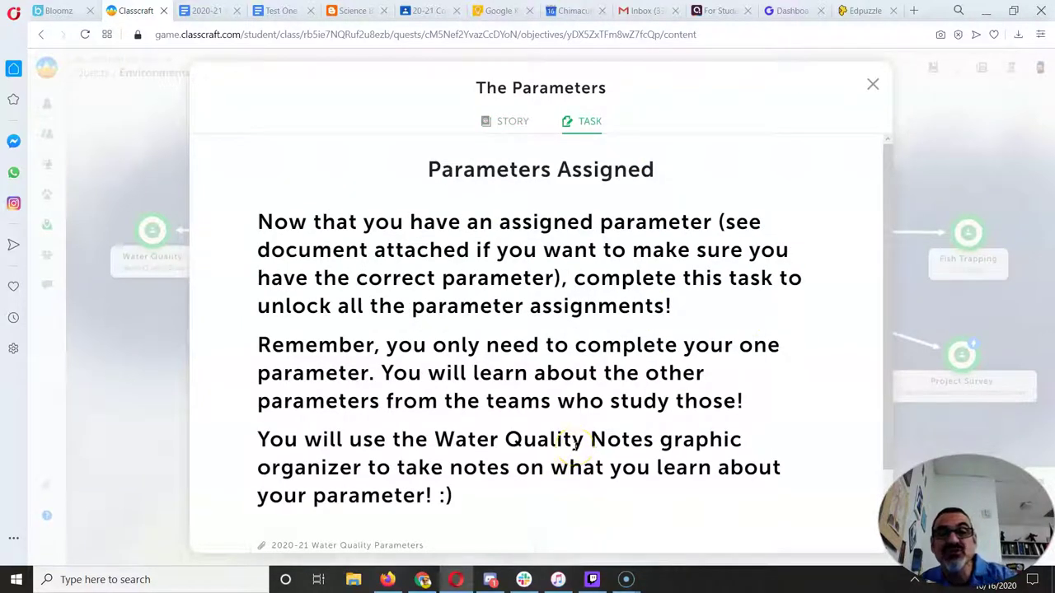
{"action": "scroll", "coordinate": [575, 443], "scroll_direction": "down", "scroll_amount": 2}
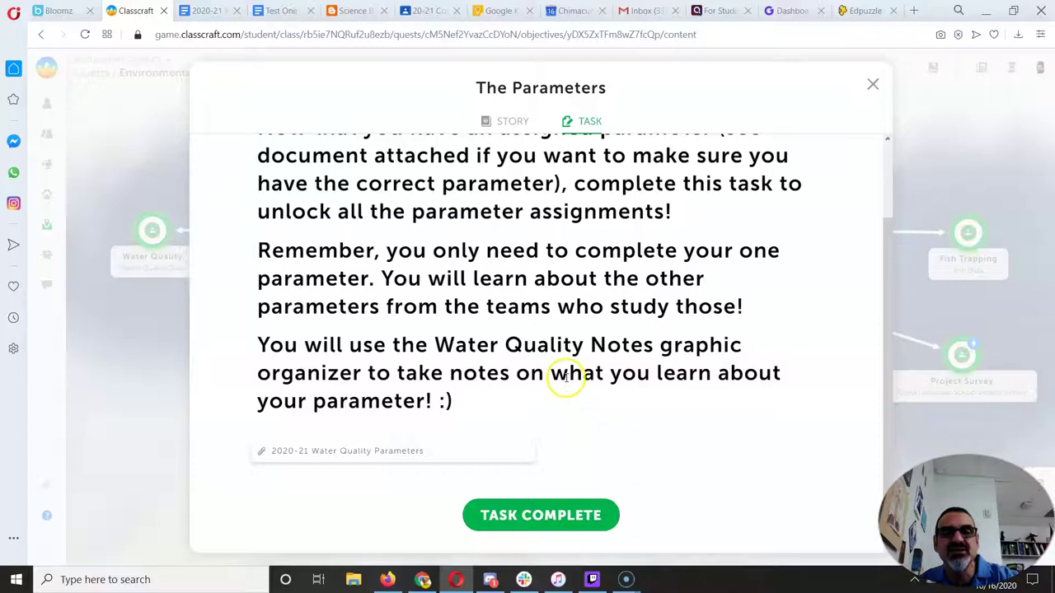
{"action": "scroll", "coordinate": [567, 376], "scroll_direction": "up", "scroll_amount": 2}
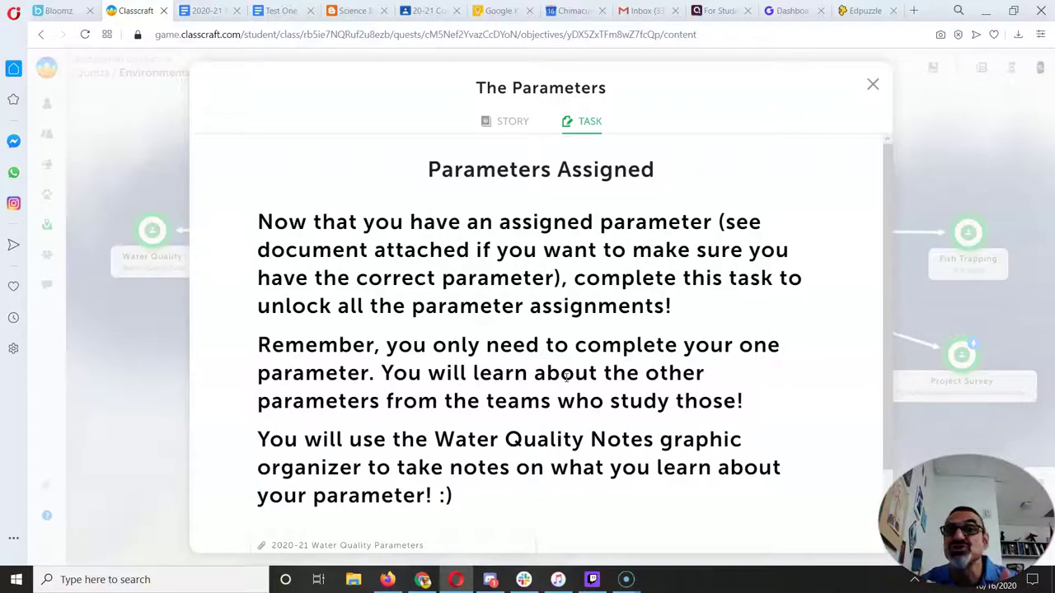
{"action": "scroll", "coordinate": [575, 330], "scroll_direction": "down", "scroll_amount": 2}
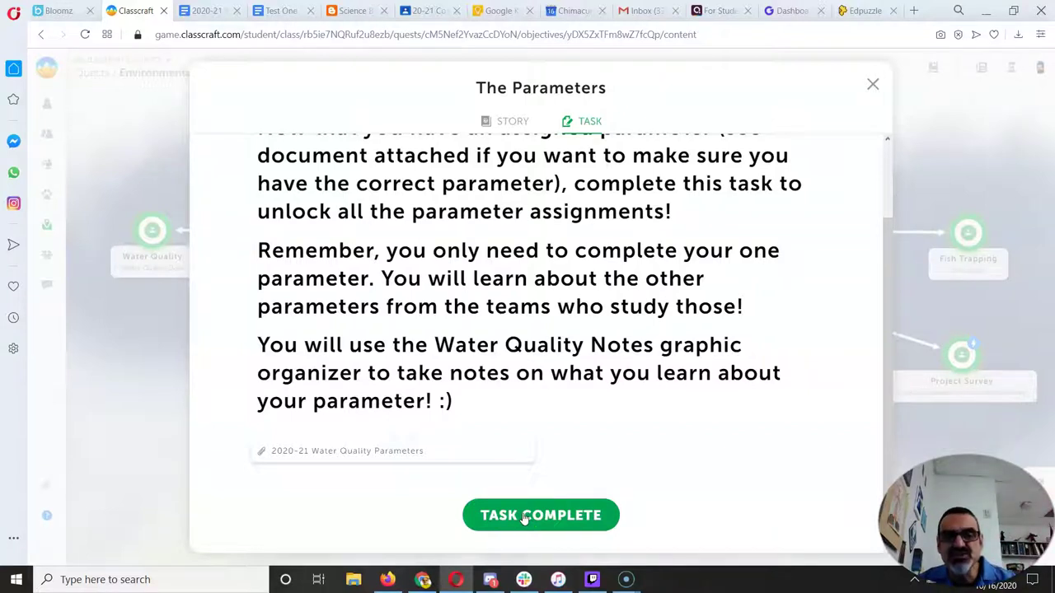
{"action": "left_click", "coordinate": [527, 516]}
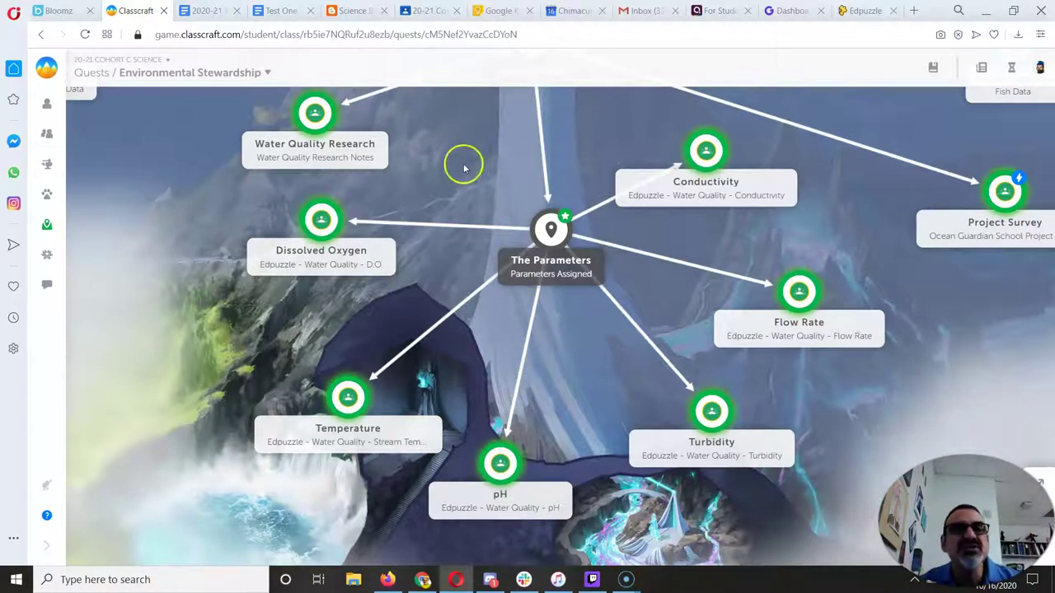
- Glance at the parameter assignment list and the research notes, then return to the quest map
{"action": "left_click", "coordinate": [213, 10]}
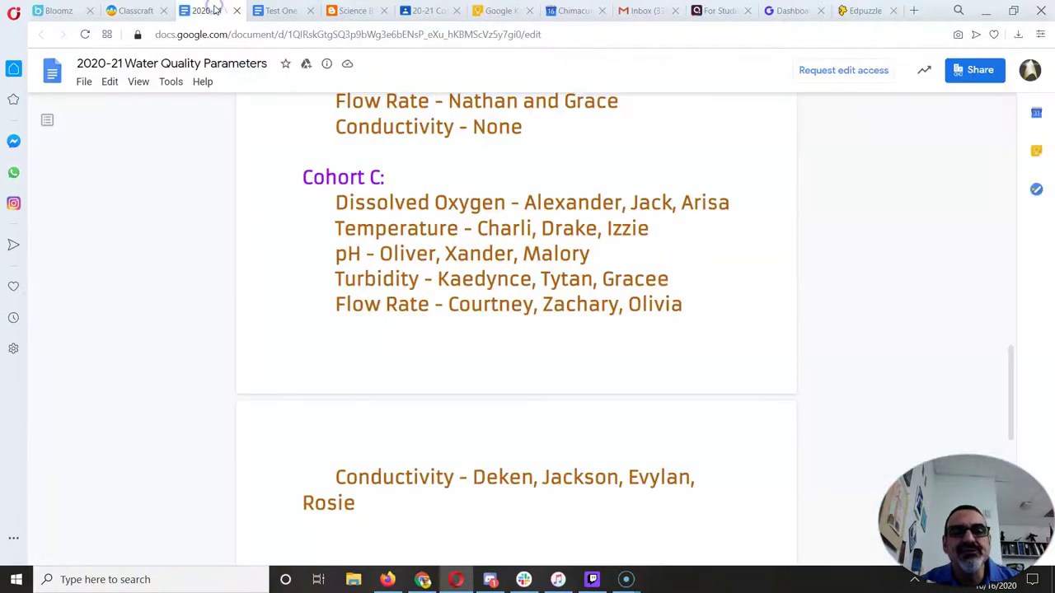
{"action": "left_click", "coordinate": [274, 10]}
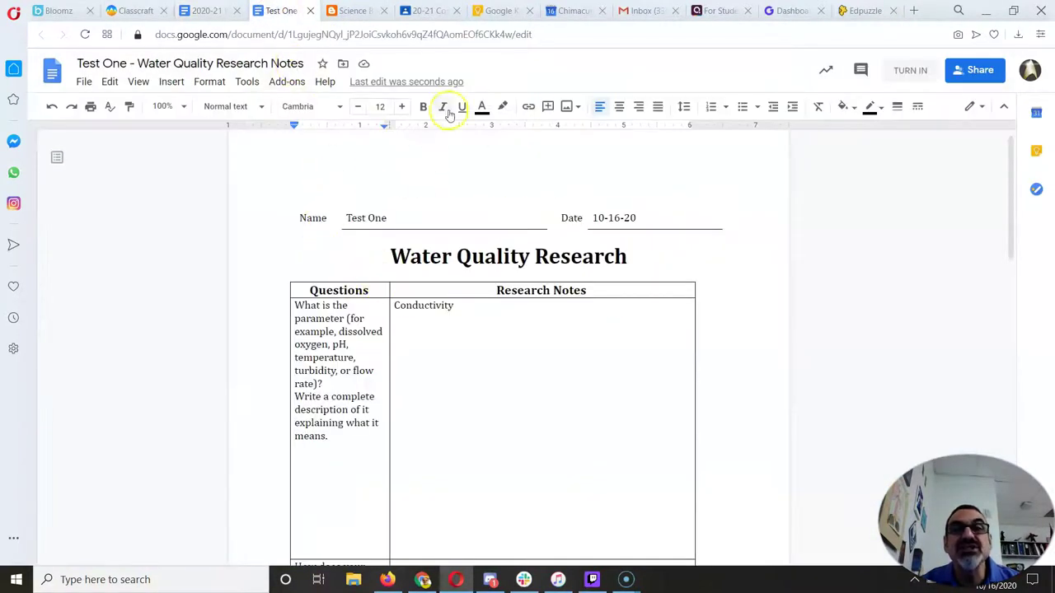
{"action": "left_click", "coordinate": [136, 10]}
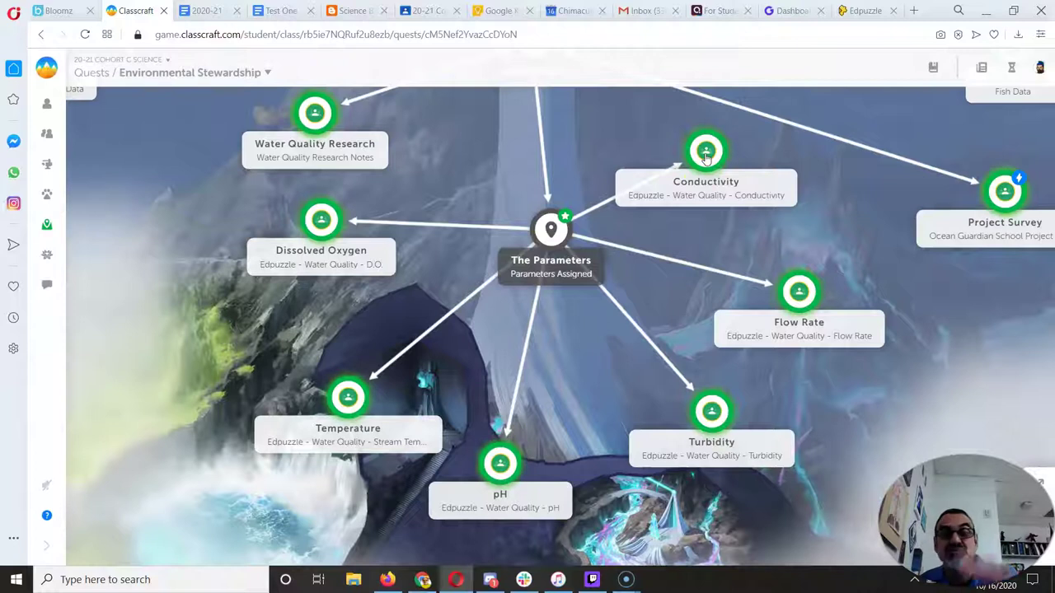
- Open the Conductivity quest, launch its Fondriest reference site, then continue to the Edpuzzle task
{"action": "left_click", "coordinate": [706, 157]}
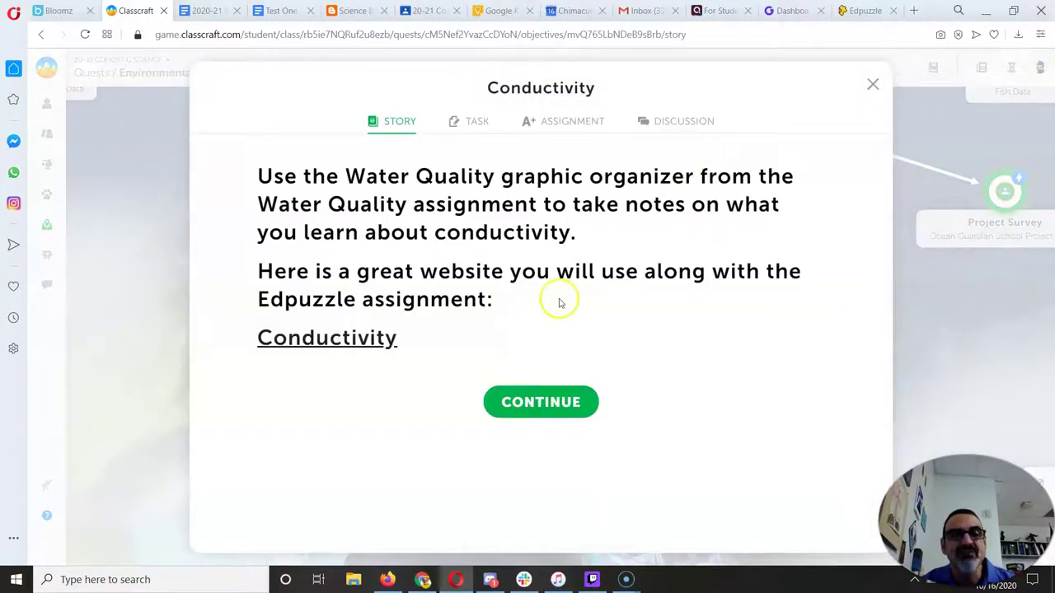
{"action": "left_click", "coordinate": [332, 342]}
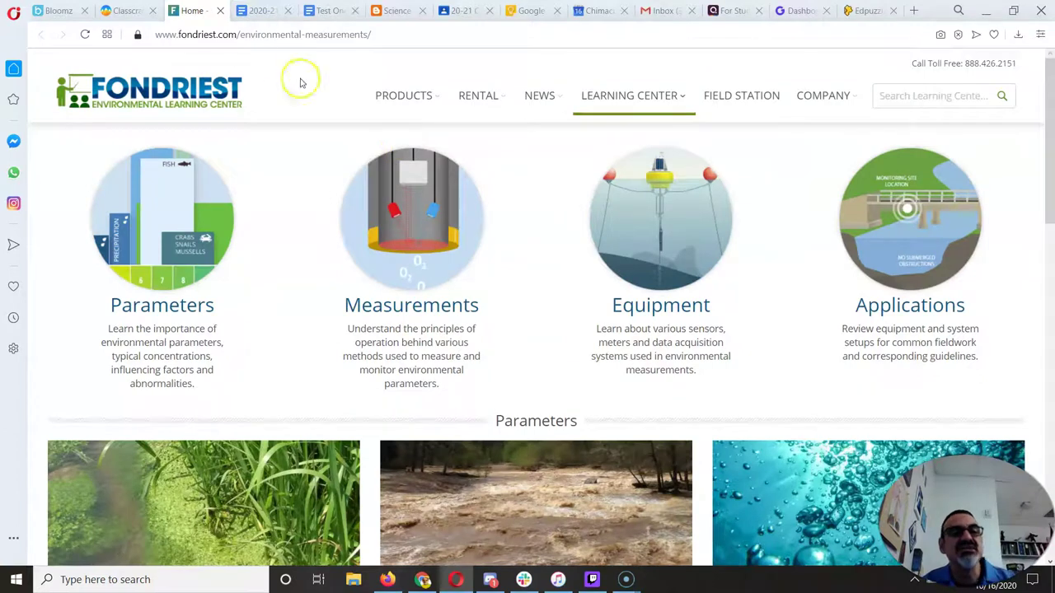
{"action": "left_click", "coordinate": [106, 13]}
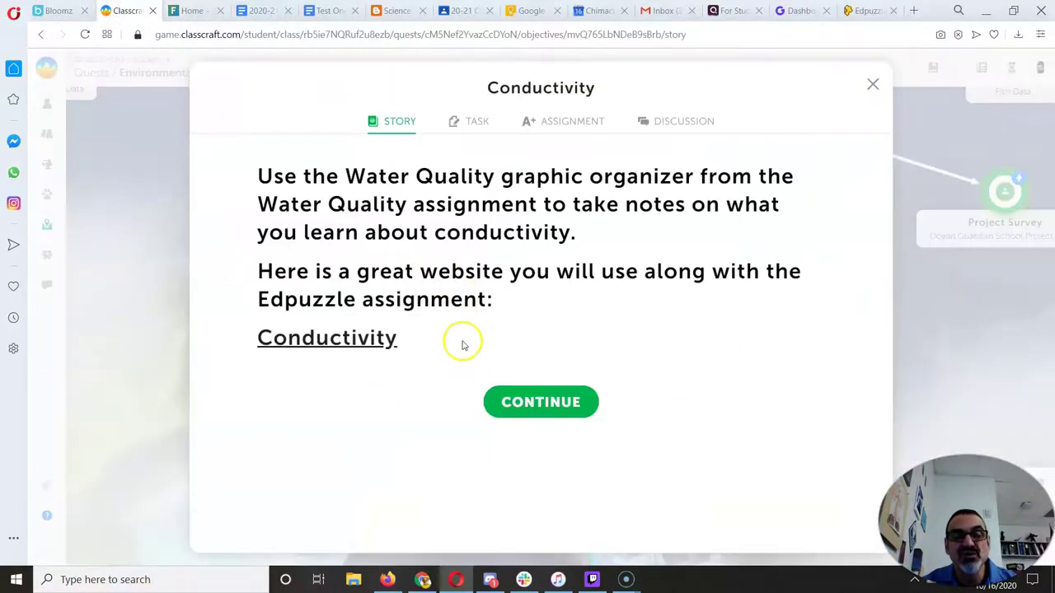
{"action": "left_click", "coordinate": [536, 403]}
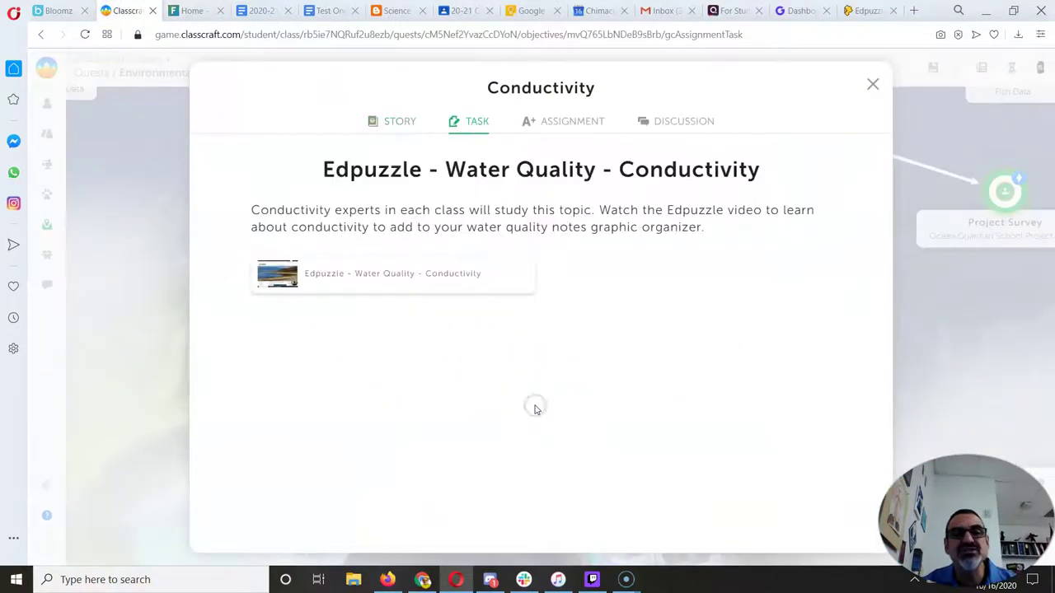
- Load the Edpuzzle Water Quality - Conductivity video, then place the cursor after Conductivity in the notes
{"action": "left_click", "coordinate": [391, 278]}
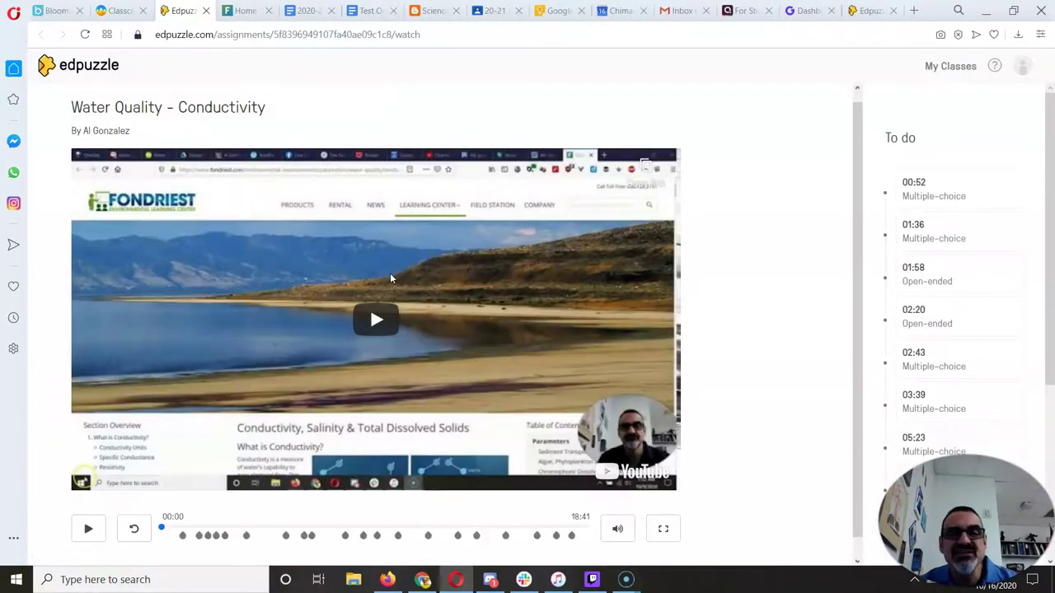
{"action": "scroll", "coordinate": [370, 341], "scroll_direction": "down", "scroll_amount": 1}
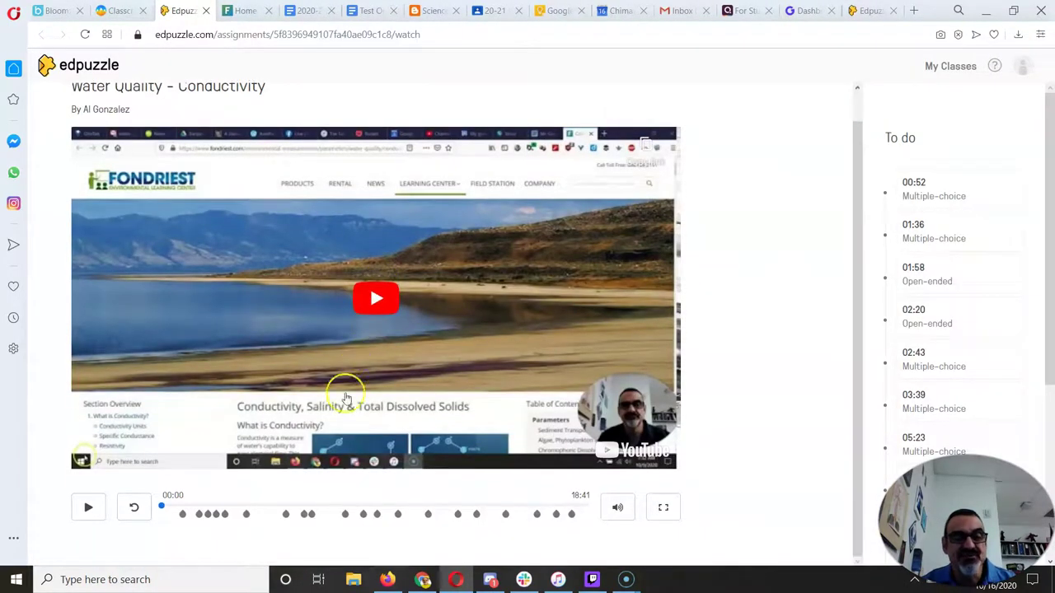
{"action": "left_click", "coordinate": [363, 11]}
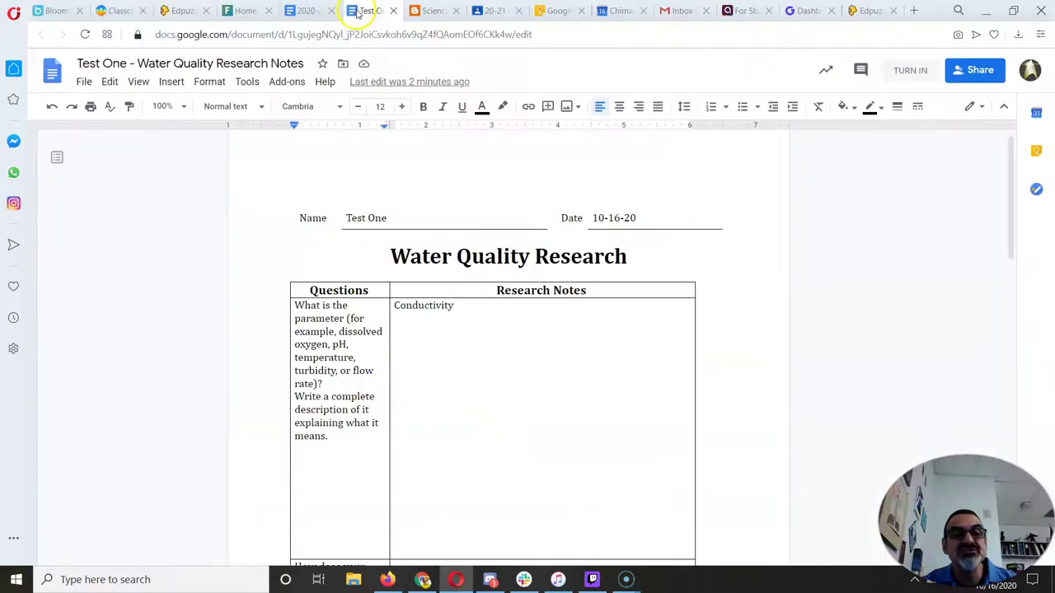
{"action": "left_click", "coordinate": [474, 315]}
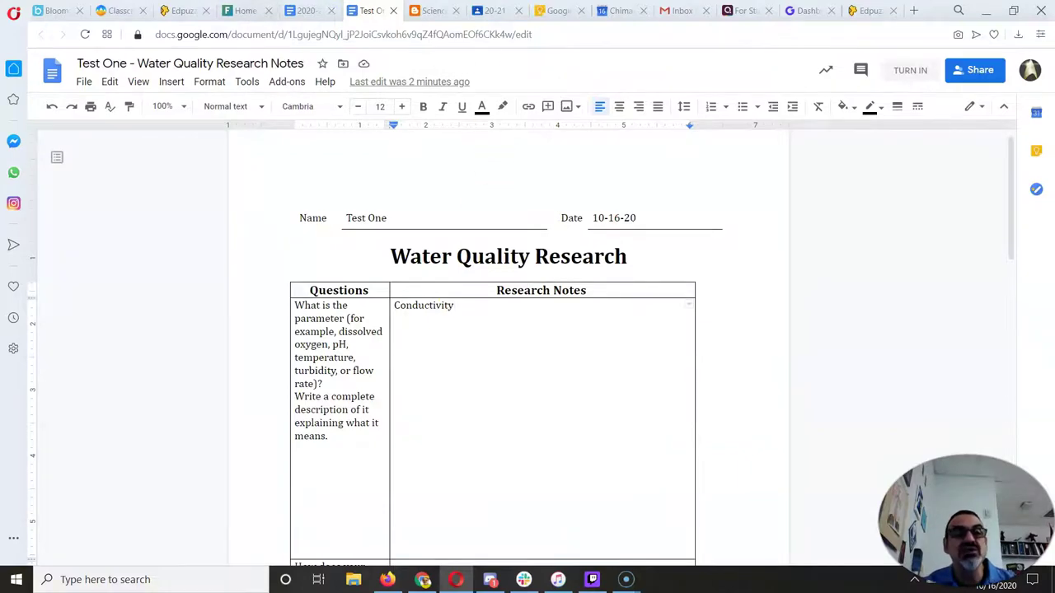
- Browse the Fondriest Environmental Measurements page's Parameters, Measurements, Equipment and Applications cards down to the footer and back
{"action": "left_click", "coordinate": [253, 6]}
{"action": "scroll", "coordinate": [431, 272], "scroll_direction": "down", "scroll_amount": 4}
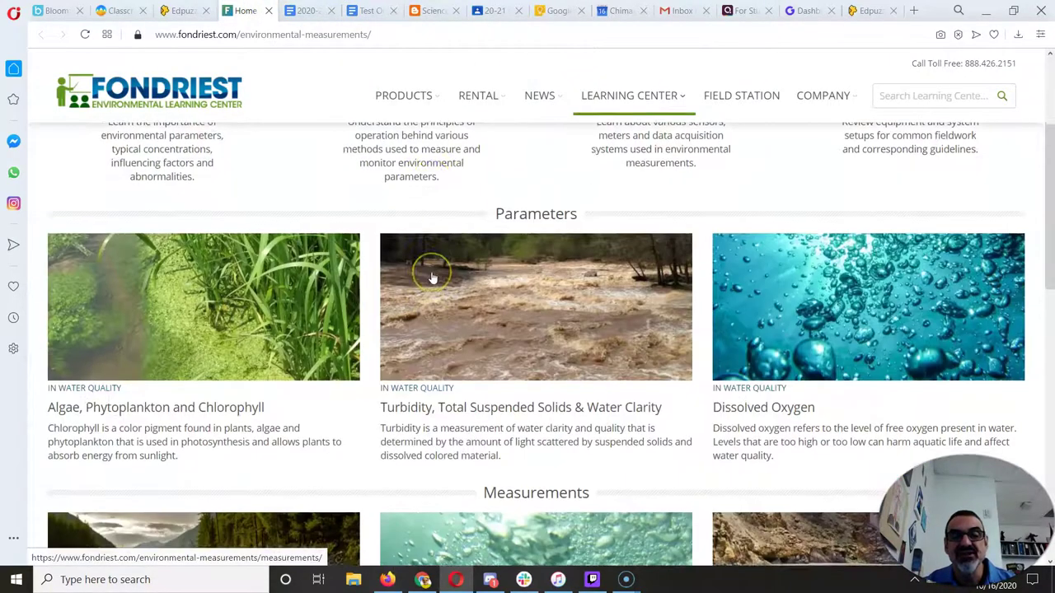
{"action": "scroll", "coordinate": [431, 277], "scroll_direction": "down", "scroll_amount": 8}
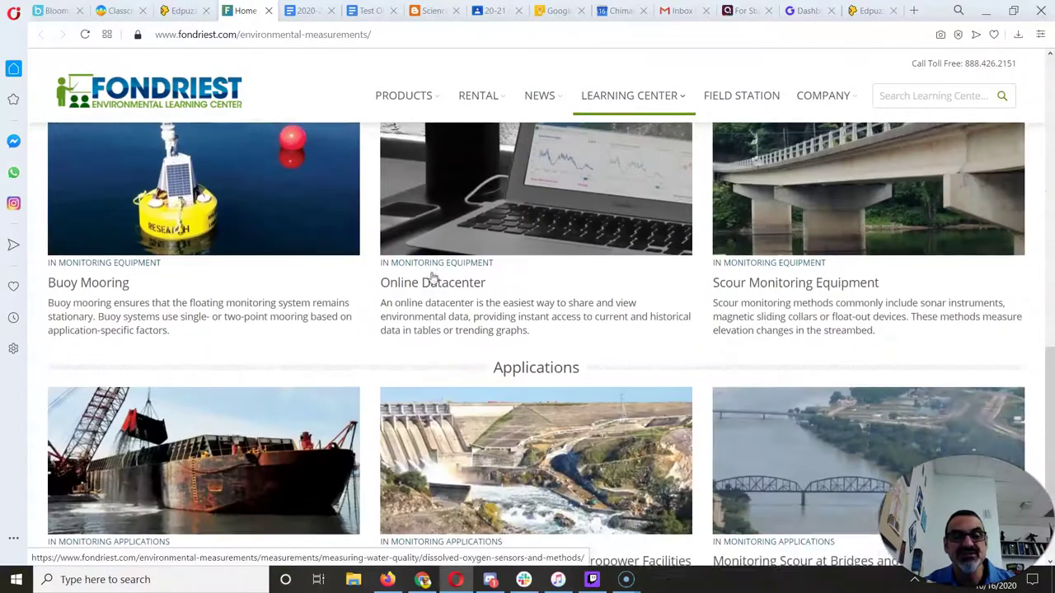
{"action": "scroll", "coordinate": [431, 277], "scroll_direction": "up", "scroll_amount": 10}
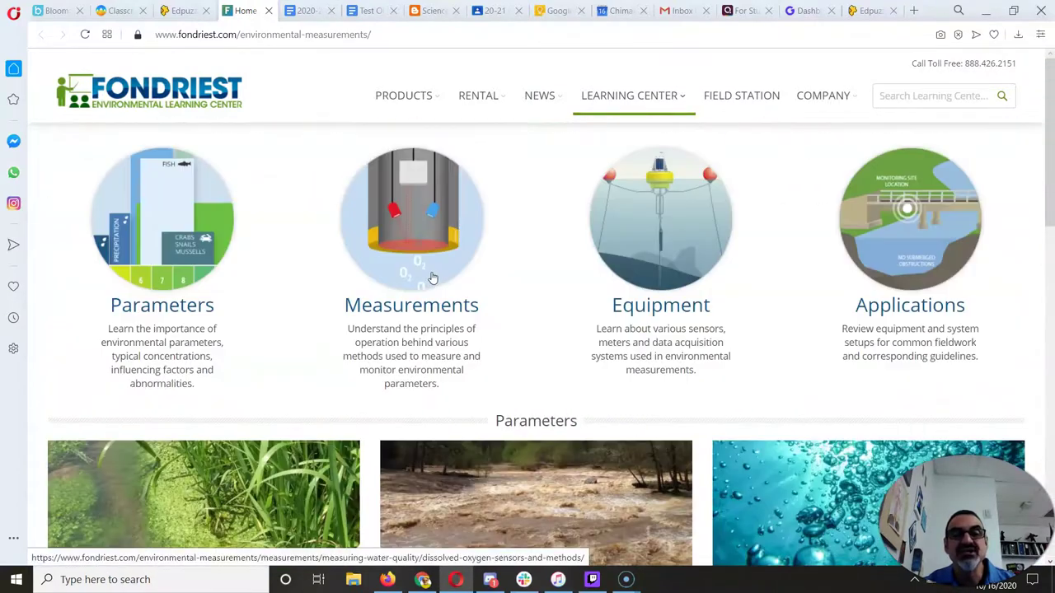
{"action": "scroll", "coordinate": [488, 280], "scroll_direction": "down", "scroll_amount": 3}
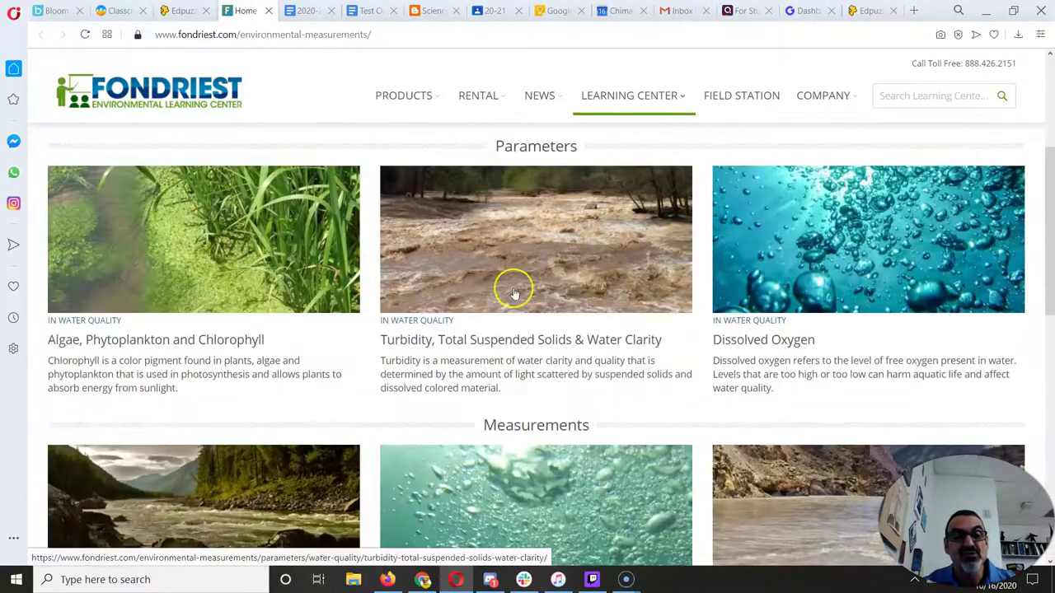
{"action": "scroll", "coordinate": [523, 289], "scroll_direction": "down", "scroll_amount": 5}
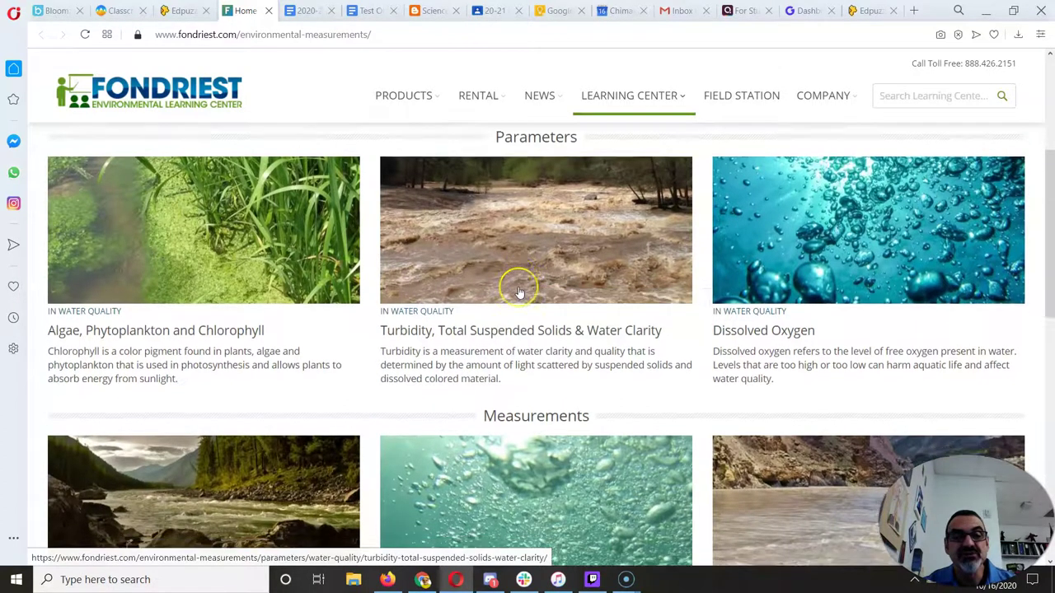
{"action": "scroll", "coordinate": [519, 290], "scroll_direction": "down", "scroll_amount": 5}
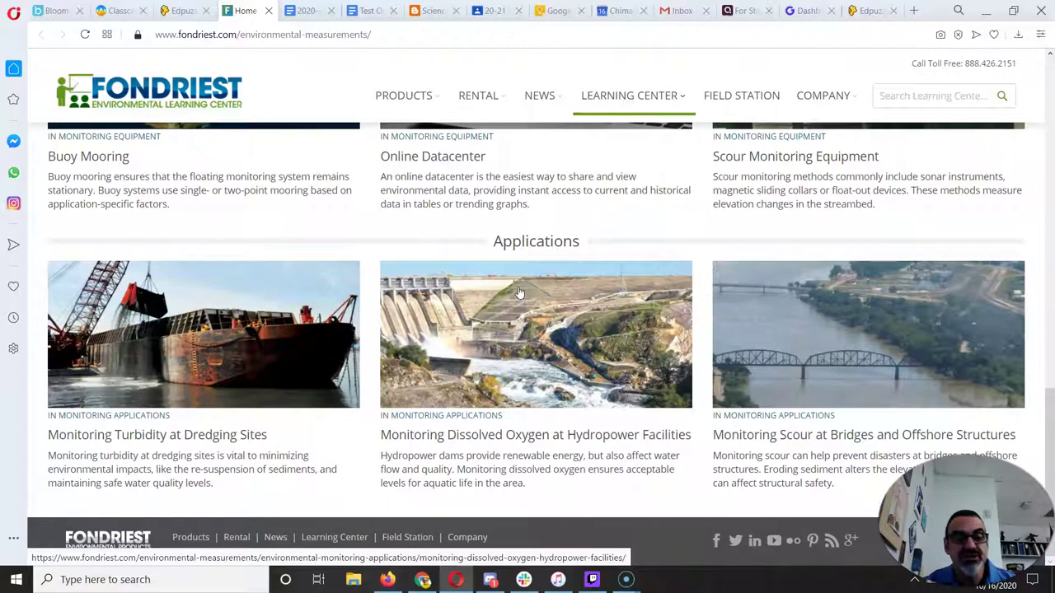
{"action": "scroll", "coordinate": [519, 293], "scroll_direction": "up", "scroll_amount": 8}
{"action": "scroll", "coordinate": [520, 293], "scroll_direction": "up", "scroll_amount": 4}
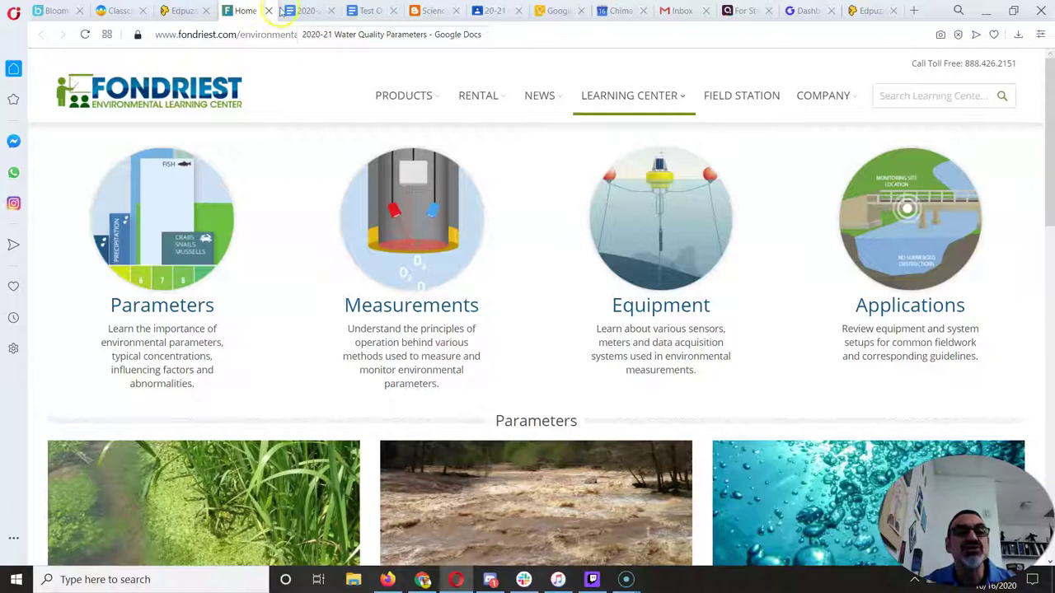
- Return to the 2020-21 Water Quality Parameters doc and find Cohort C's Conductivity group
{"action": "left_click", "coordinate": [303, 11]}
{"action": "scroll", "coordinate": [421, 247], "scroll_direction": "down", "scroll_amount": 1}
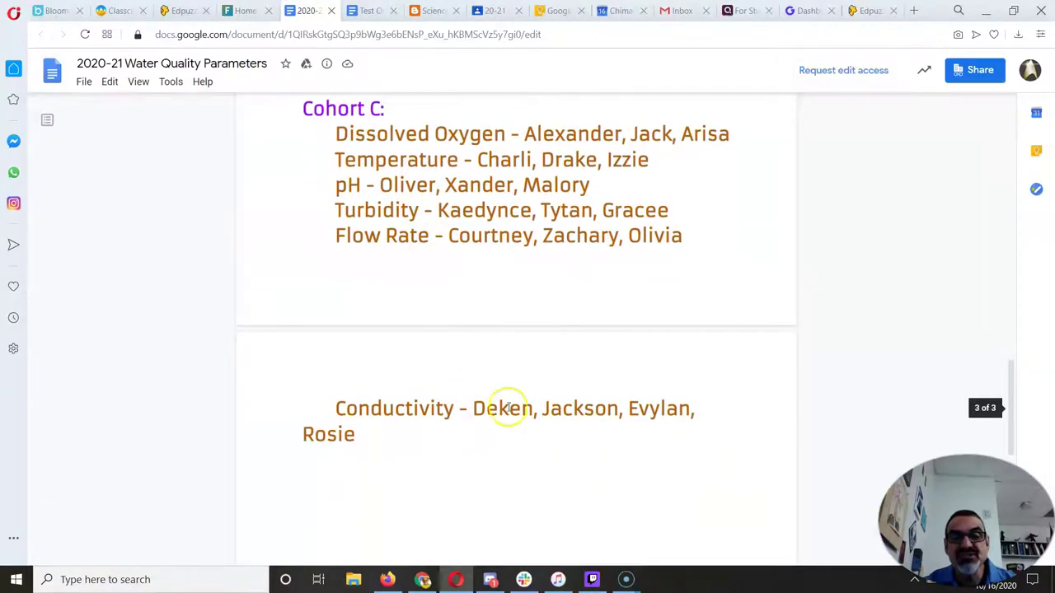